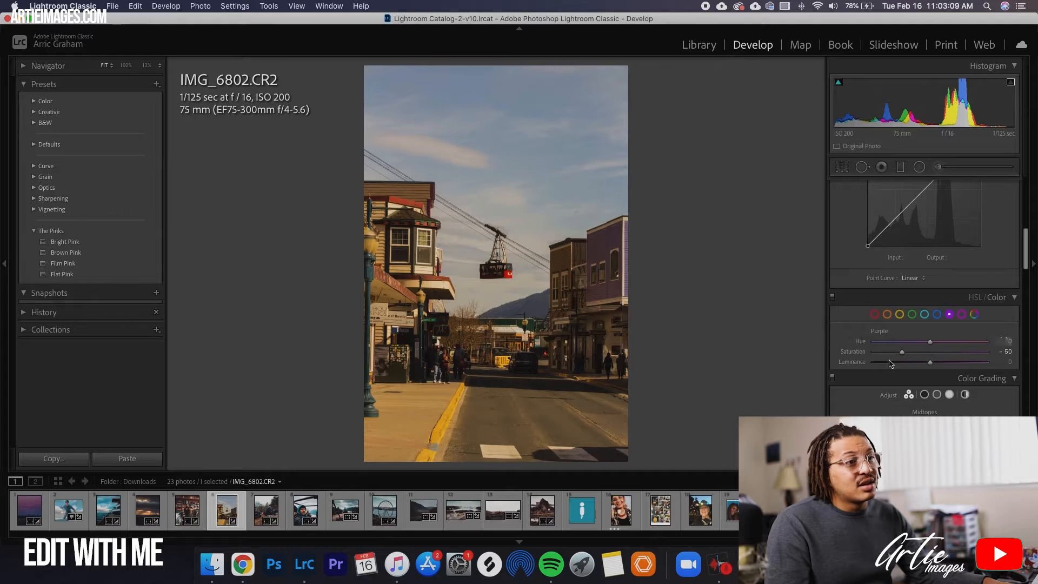
Review the blue and purple ranges in the HSL/Color settings and collapse the section
left_click(937, 315)
left_click(947, 315)
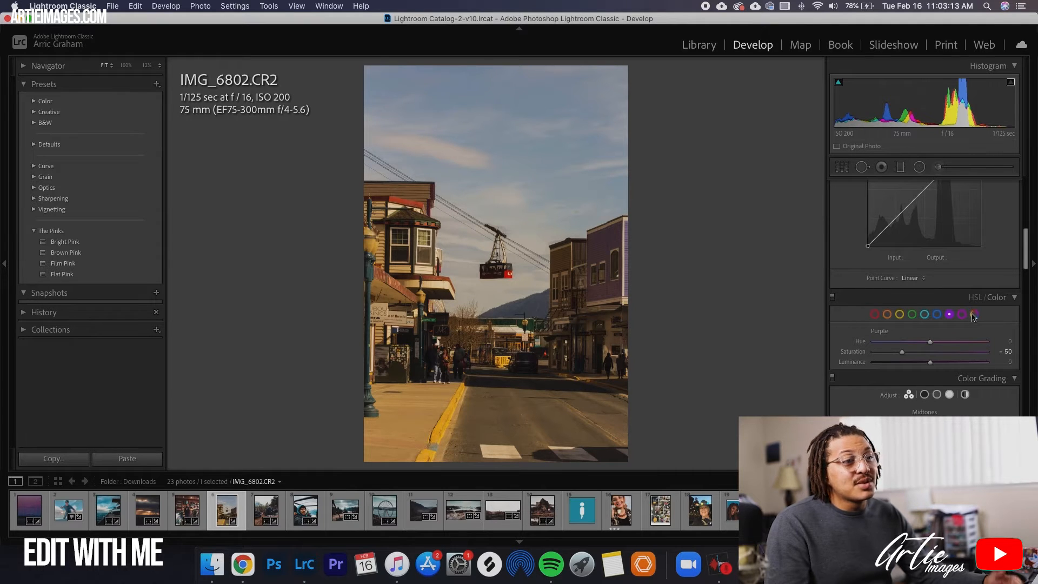
left_click(1014, 298)
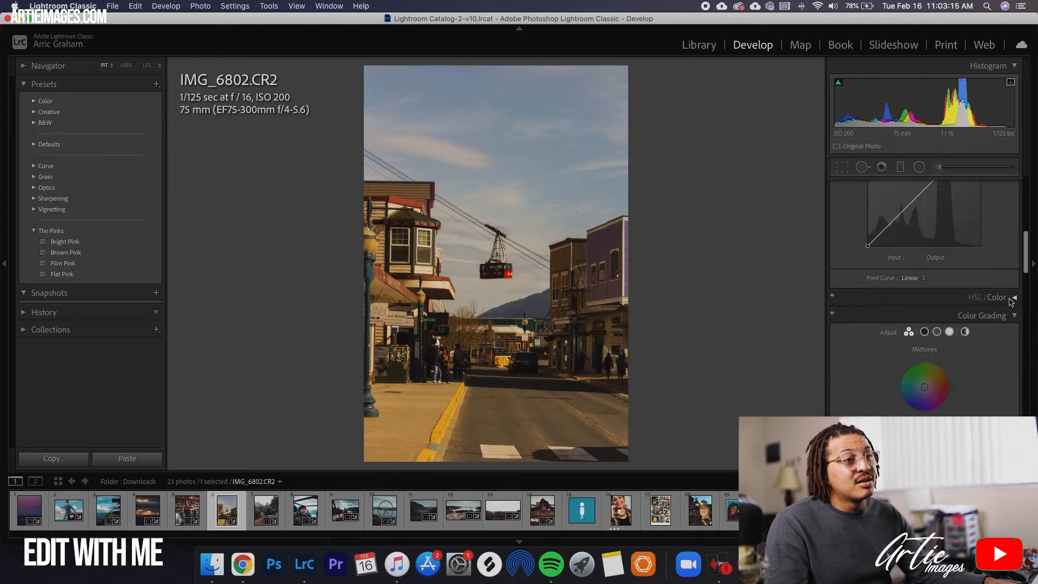
Brush a local adjustment over the purple building, with saturation −59 and temperature 100
key("k")
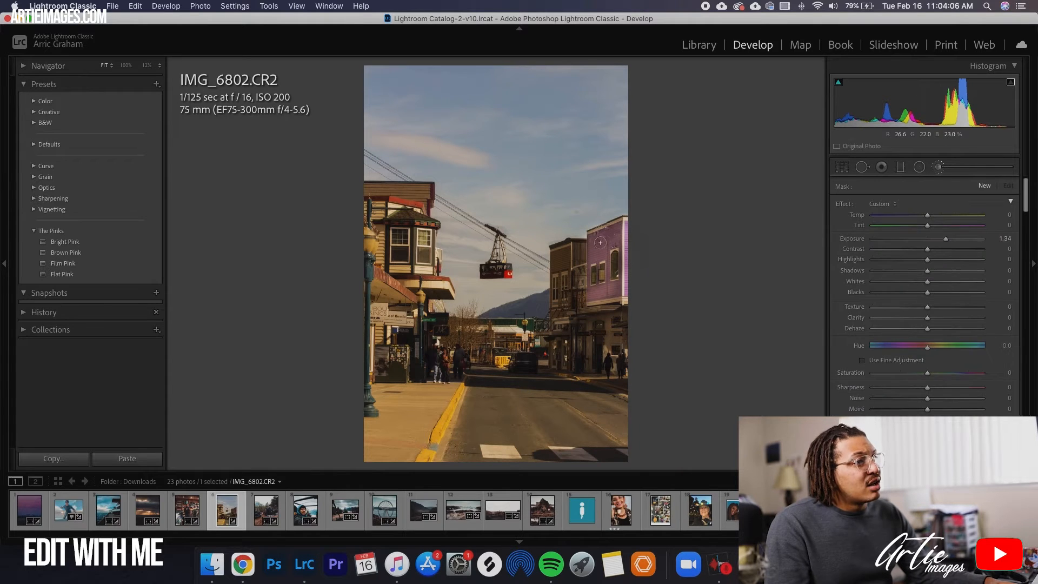
left_click(616, 237)
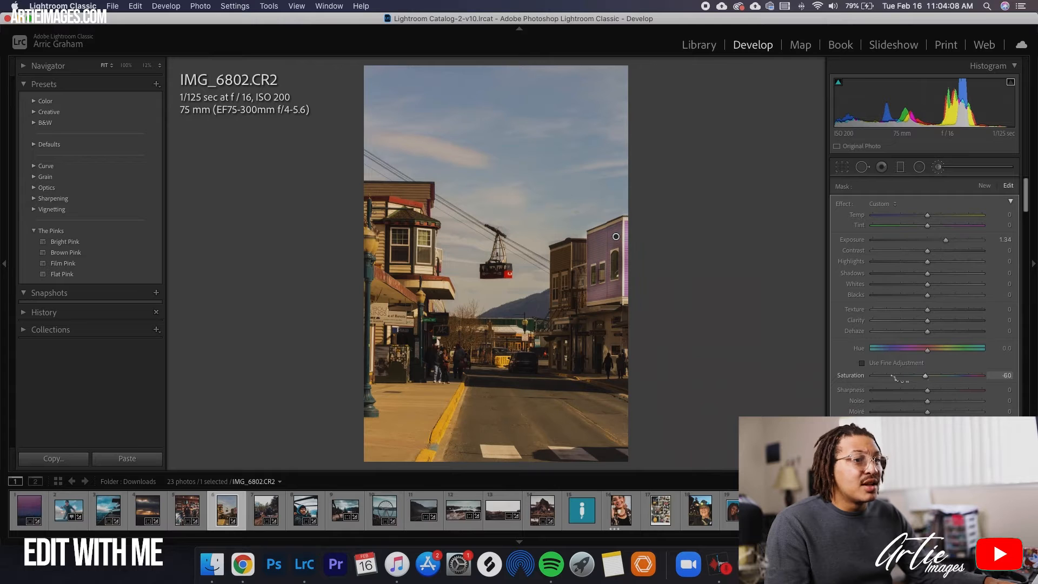
left_click_drag(928, 215, 962, 220)
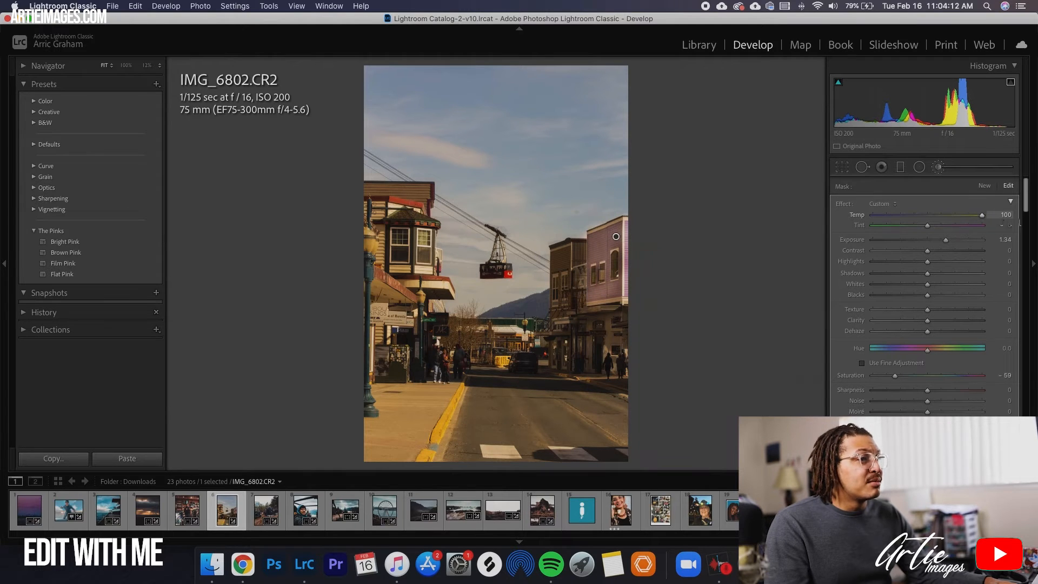
Shift the brushed building's tint further toward green, reset its exposure to 0 and set its hue to 16.2
left_click_drag(925, 231, 911, 233)
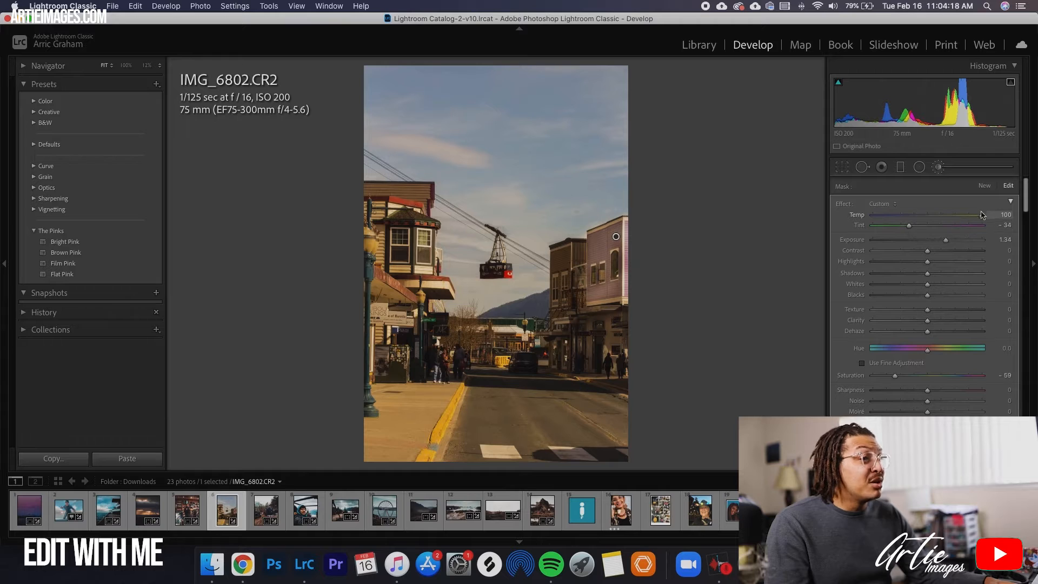
left_click_drag(928, 251, 949, 258)
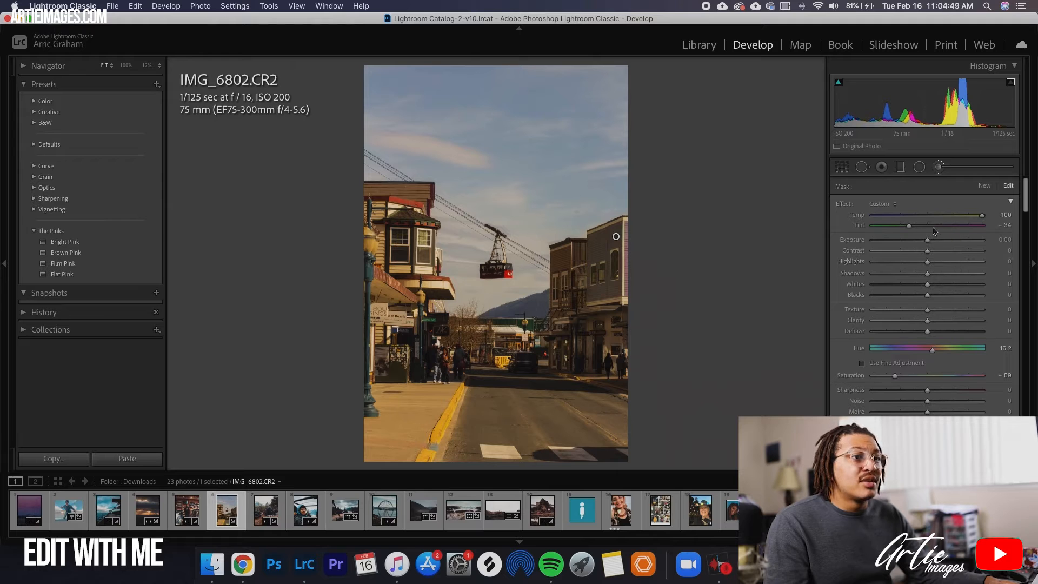
left_click_drag(904, 231, 885, 231)
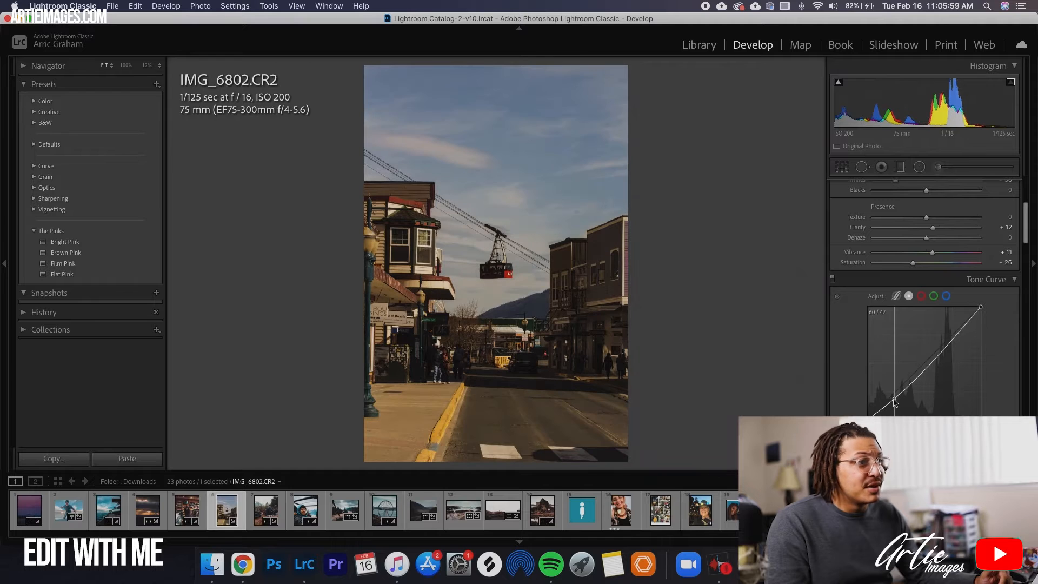
Shape the tone curve into an S by raising the highlights, and lift the black point to output 14
left_click_drag(923, 370, 952, 327)
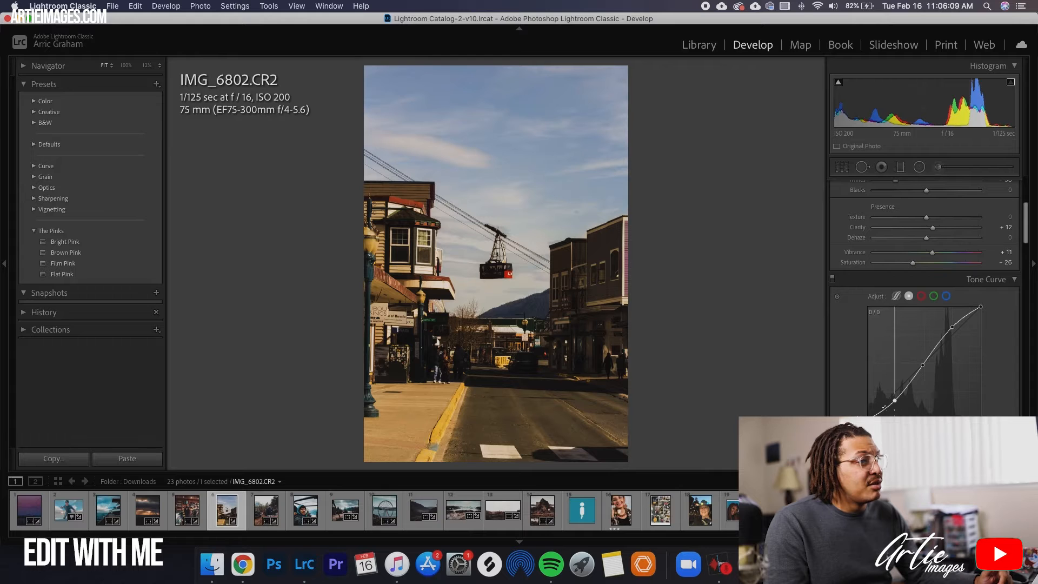
left_click_drag(868, 415, 868, 413)
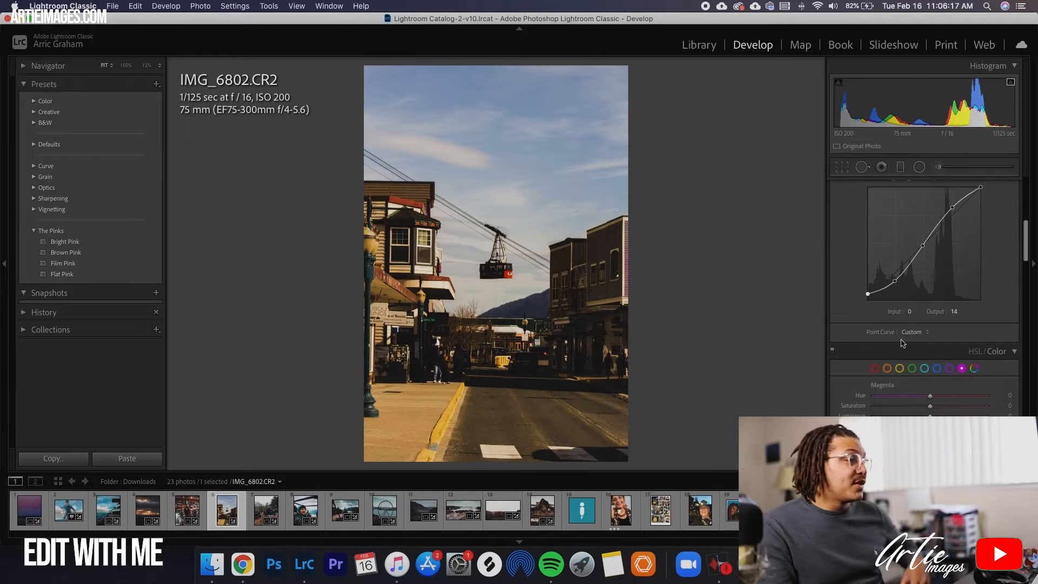
Lower the photo's overall exposure to −0.20
scroll(902, 343, "up", 2)
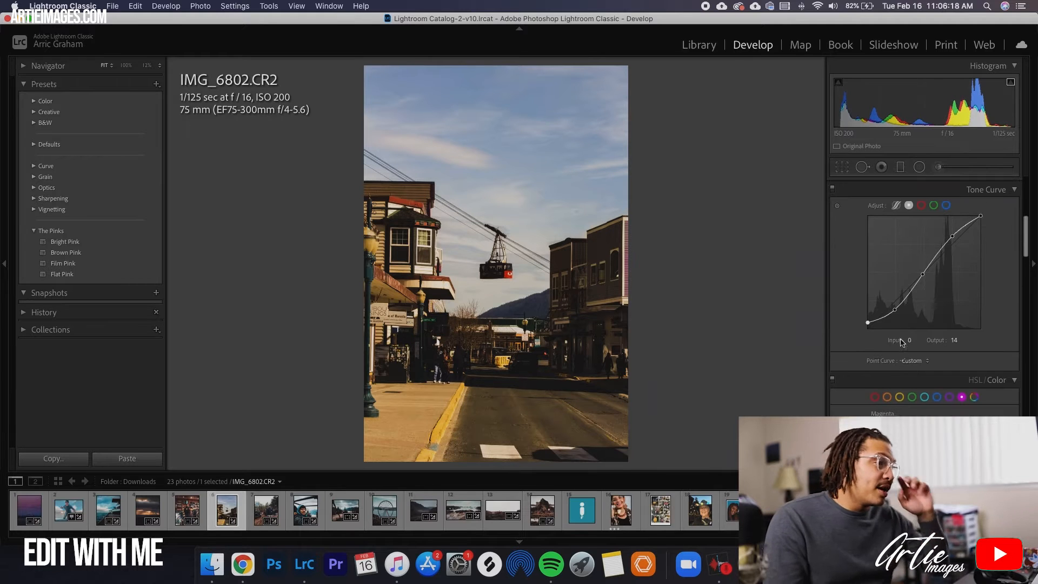
scroll(909, 319, "up", 2)
scroll(909, 312, "up", 5)
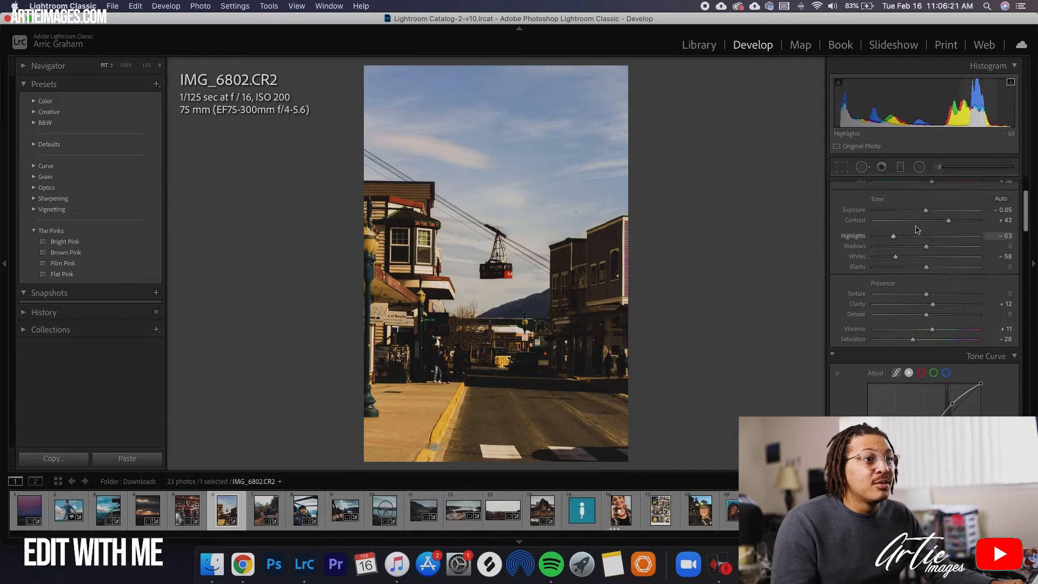
left_click_drag(927, 212, 925, 212)
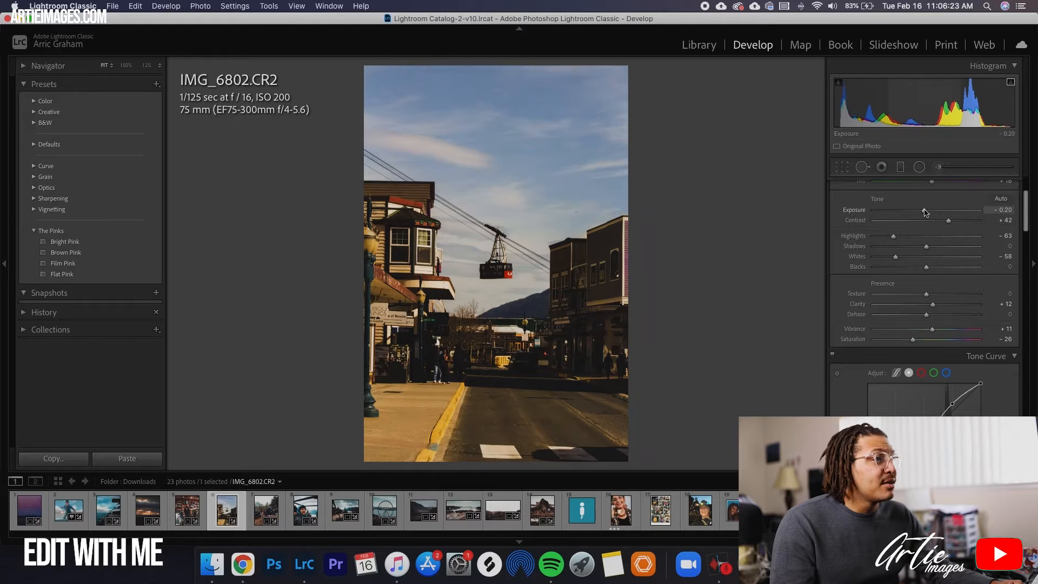
Compare the edited street photo with its unedited before version several times
key("backslash")
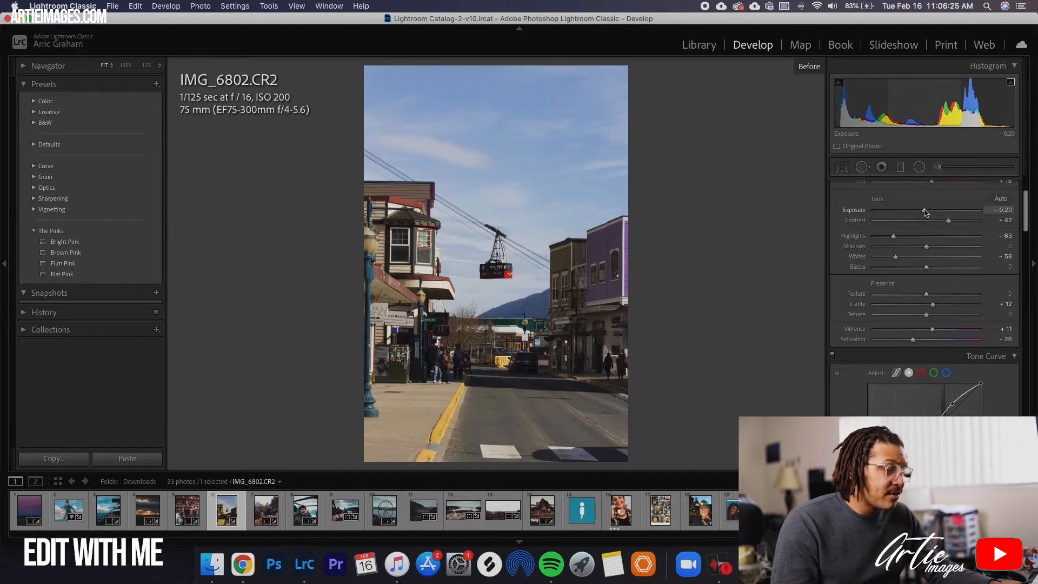
key("backslash")
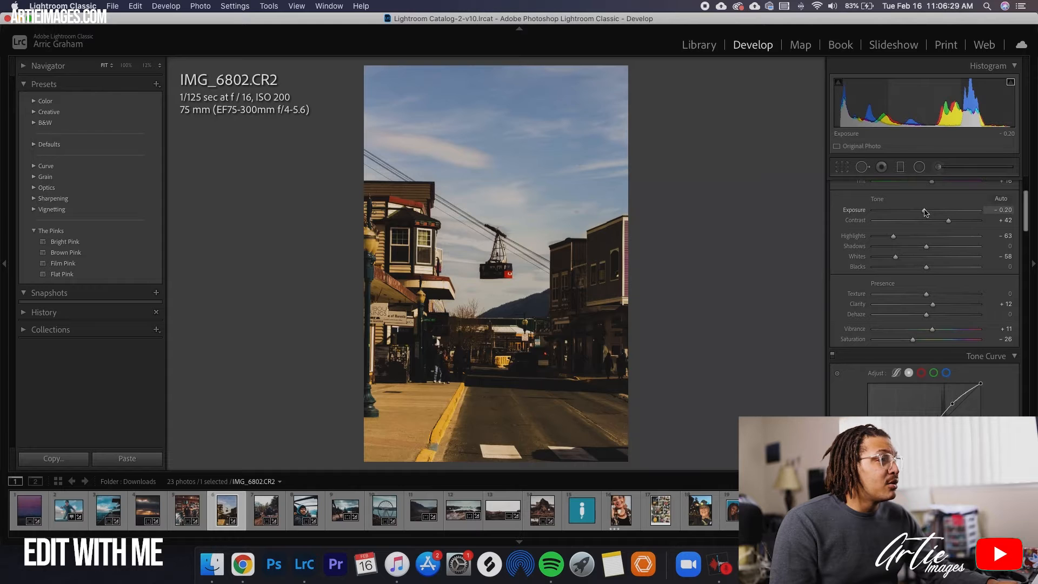
key("backslash")
key("backslash")
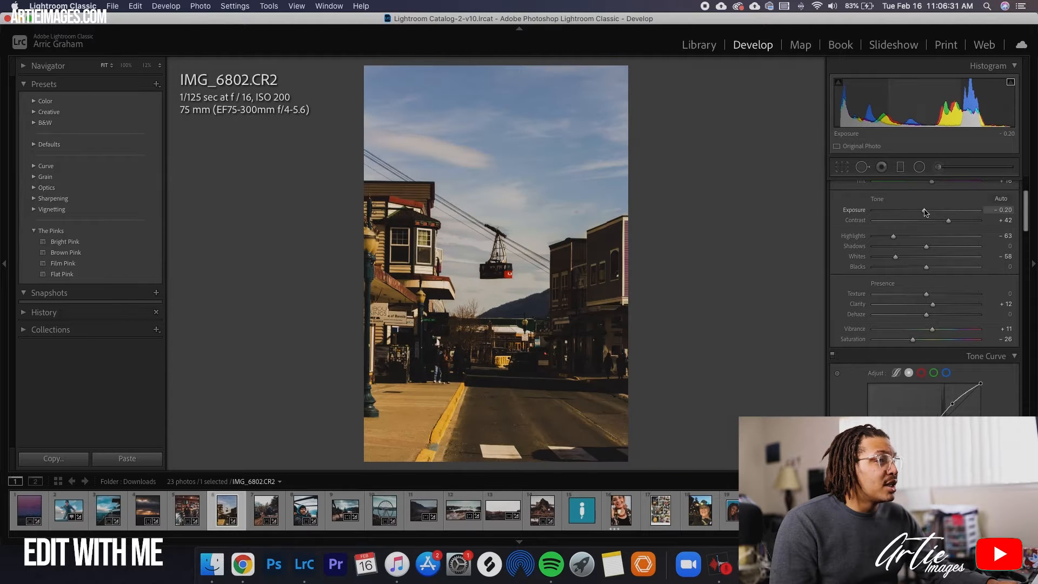
key("backslash")
key("backslash")
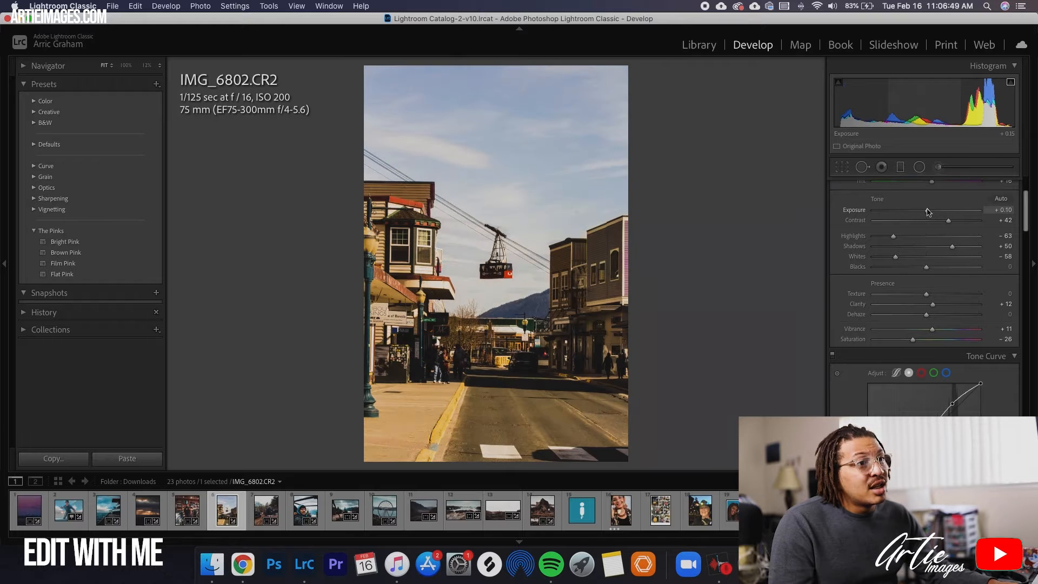
Set the photo's exposure to −0.10, shadows to +50, temperature to 6,370 and contrast to about +55
left_click_drag(928, 212, 925, 212)
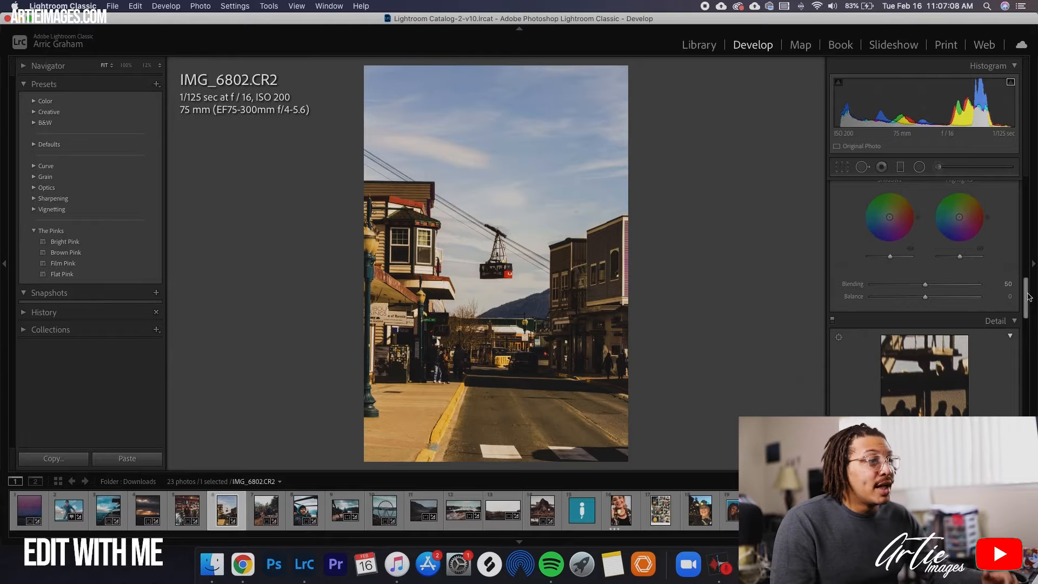
scroll(954, 292, "up", 10)
scroll(954, 292, "up", 3)
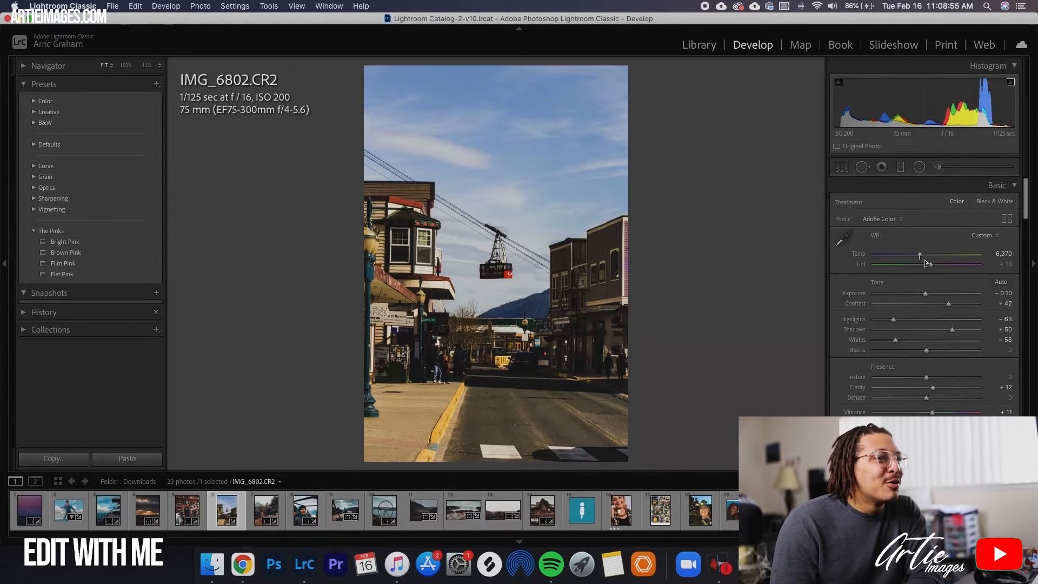
scroll(926, 264, "down", 3)
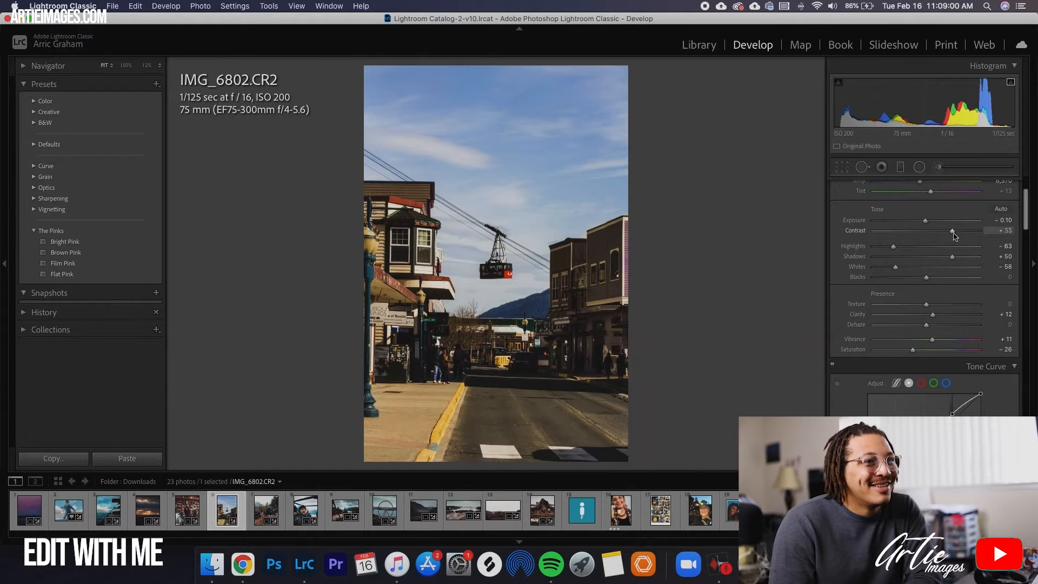
Calibrate the colors with red primary saturation −10, green primary hue +27 and green primary saturation +28
scroll(954, 236, "down", 20)
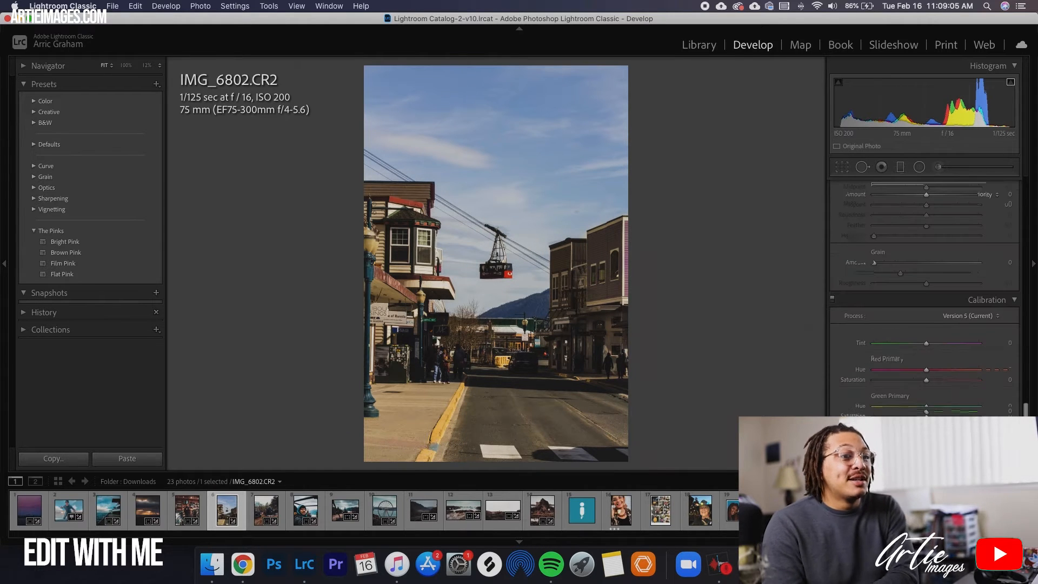
scroll(968, 416, "down", 2)
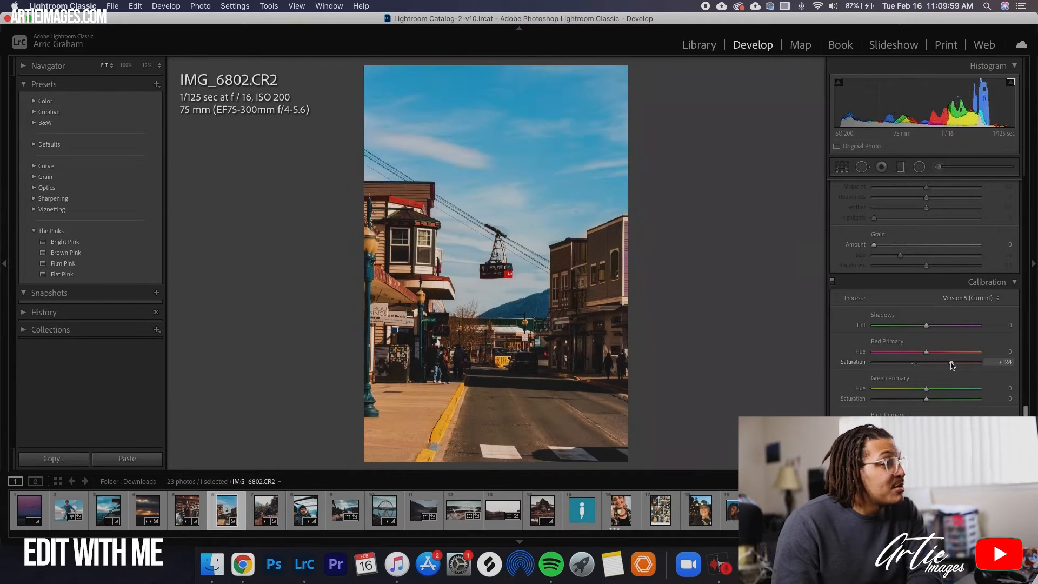
left_click_drag(927, 364, 925, 367)
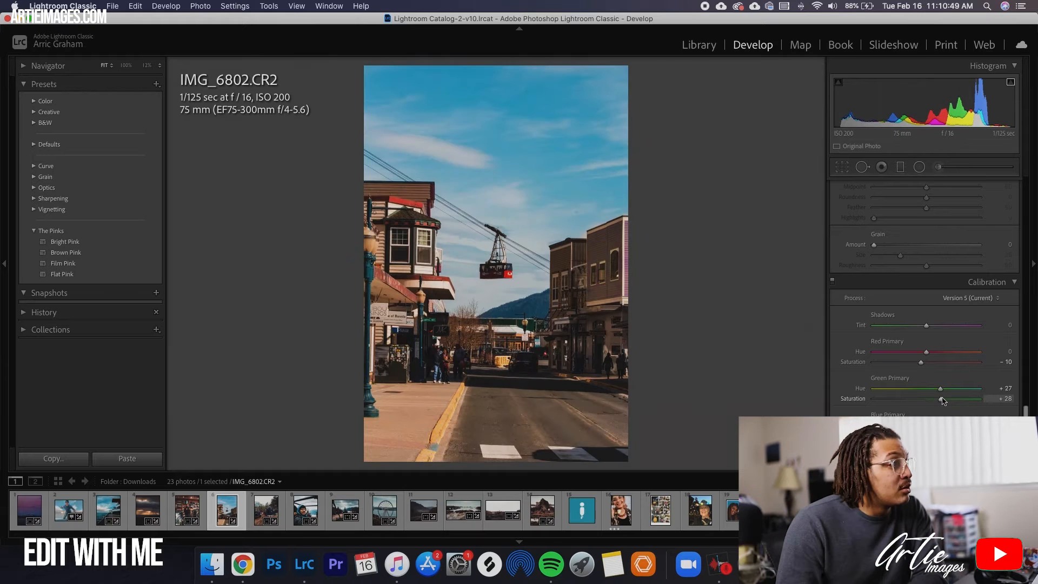
Adjust the blue color range to hue −13, saturation −22 and luminance +44
scroll(936, 394, "up", 10)
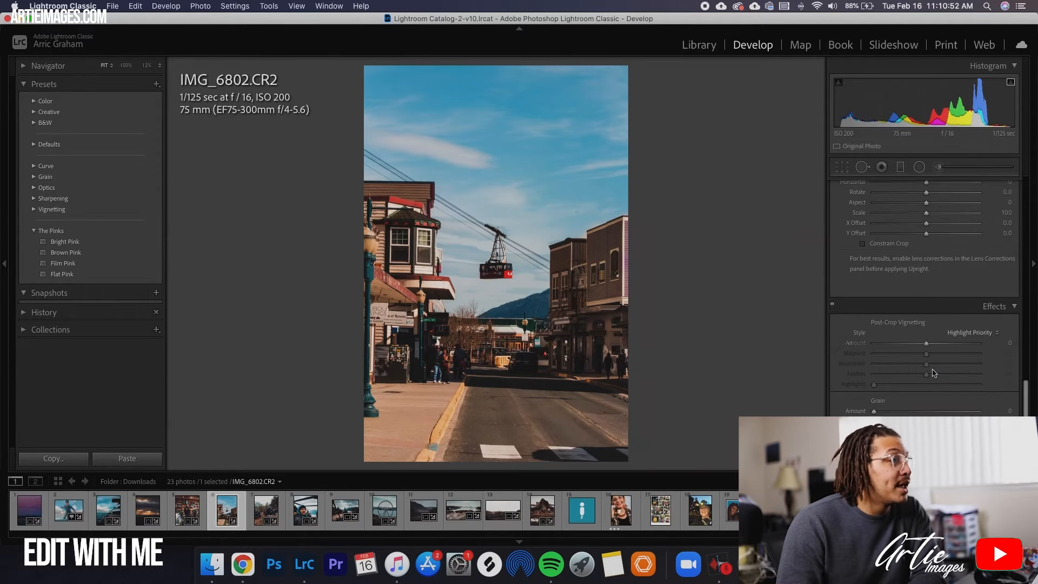
scroll(938, 285, "up", 10)
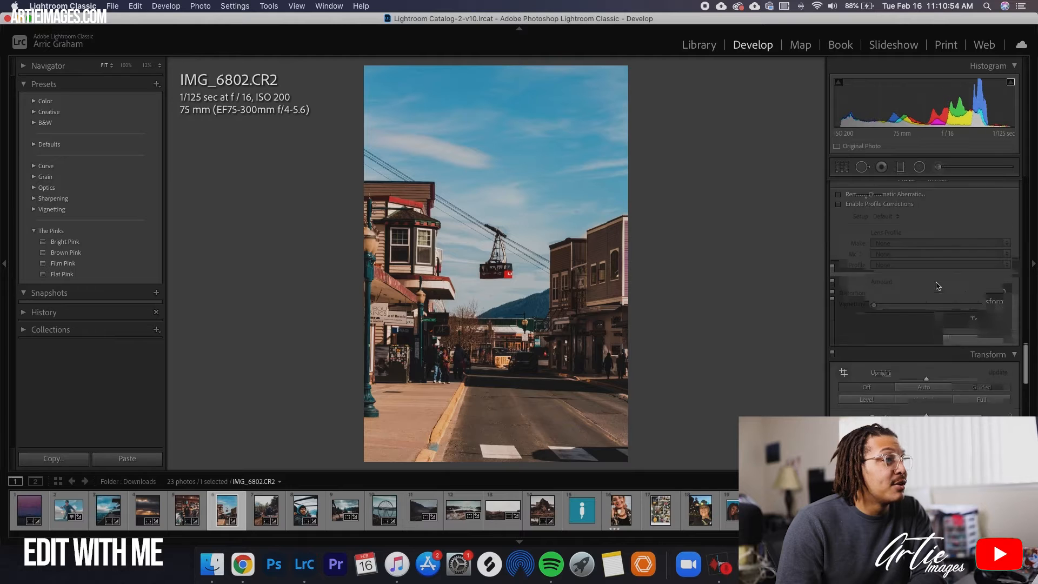
scroll(936, 283, "up", 5)
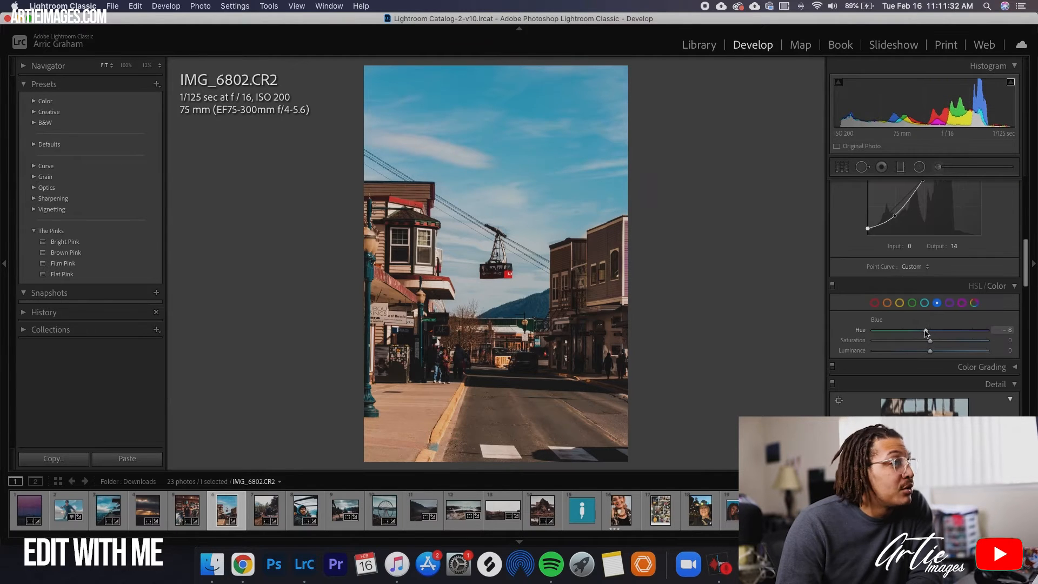
mouse_move(919, 332)
left_mouse_down()
mouse_move(881, 341)
mouse_move(902, 340)
left_mouse_up()
left_click_drag(930, 351, 954, 351)
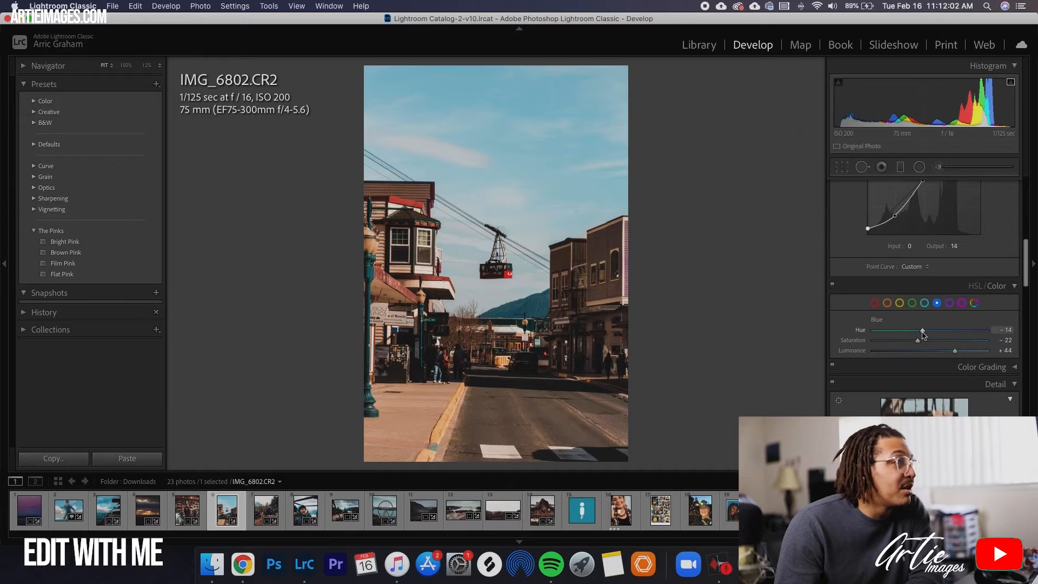
left_click_drag(922, 332, 919, 333)
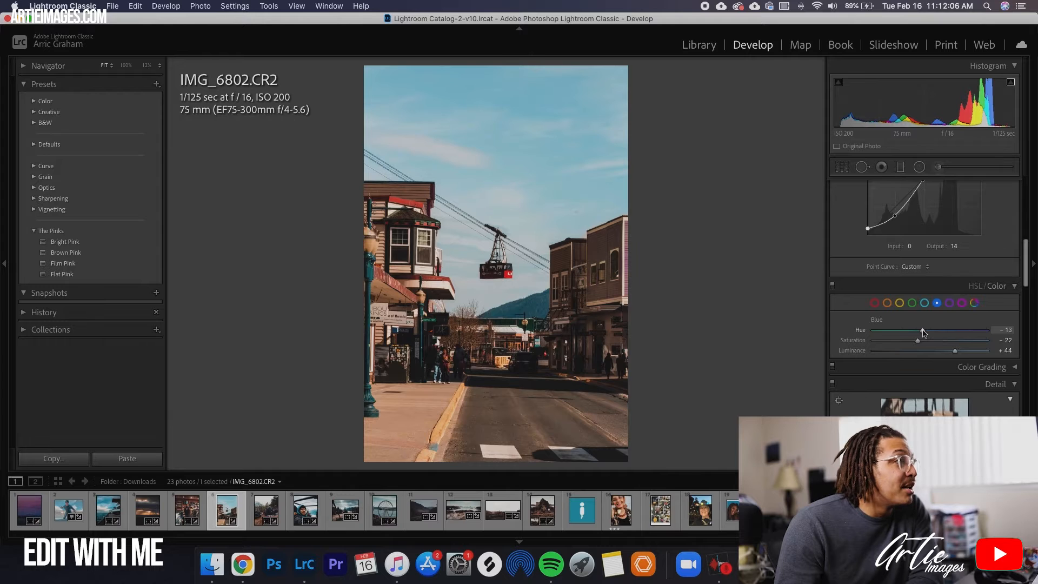
Refine the tone curve's shadow and highlight points, and move the midtone point to input 124, output 112
scroll(924, 332, "up", 5)
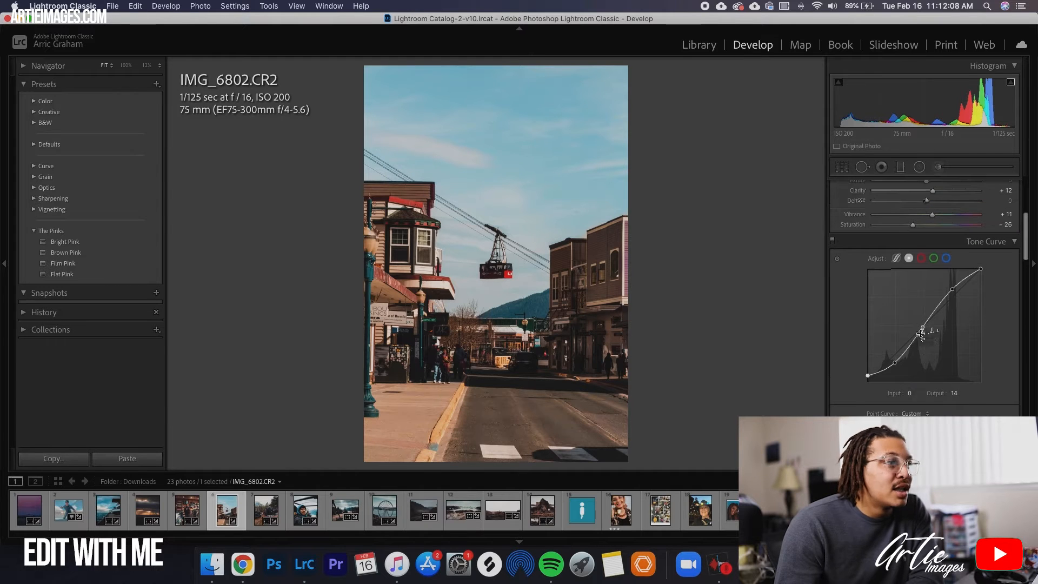
scroll(932, 327, "up", 1)
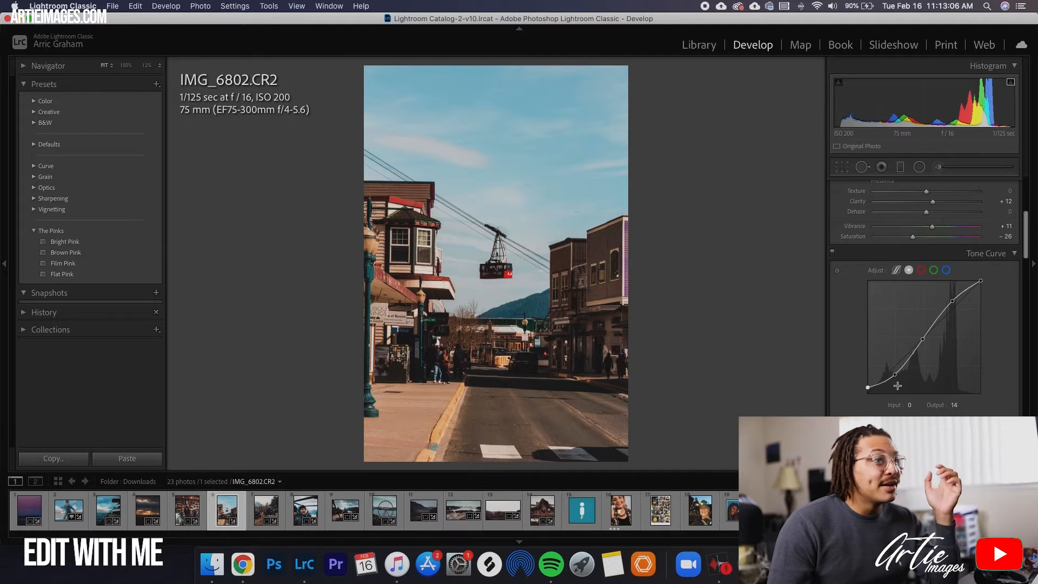
left_click_drag(897, 380, 895, 378)
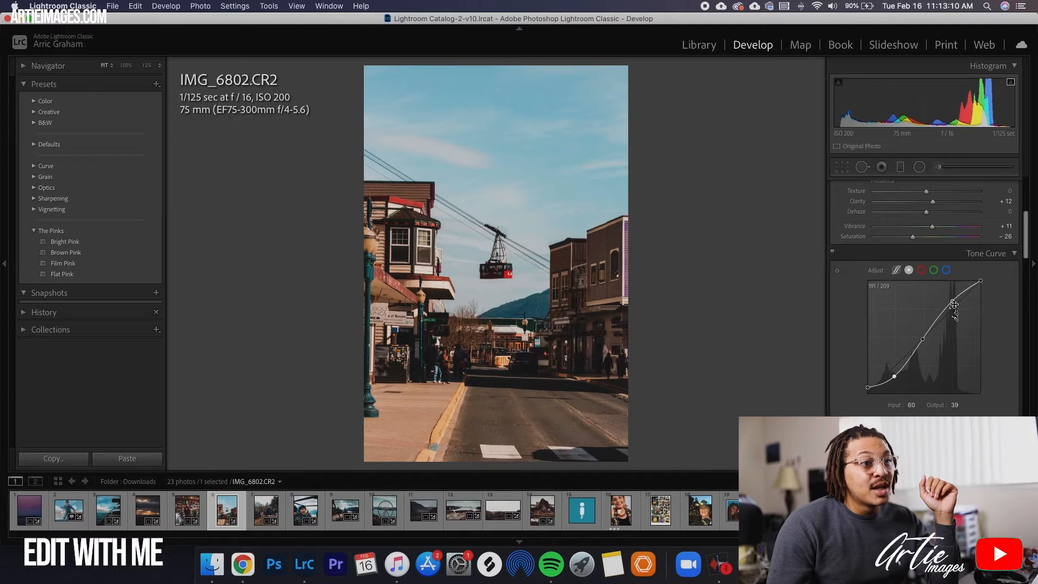
left_click_drag(954, 302, 953, 300)
left_click_drag(923, 339, 923, 343)
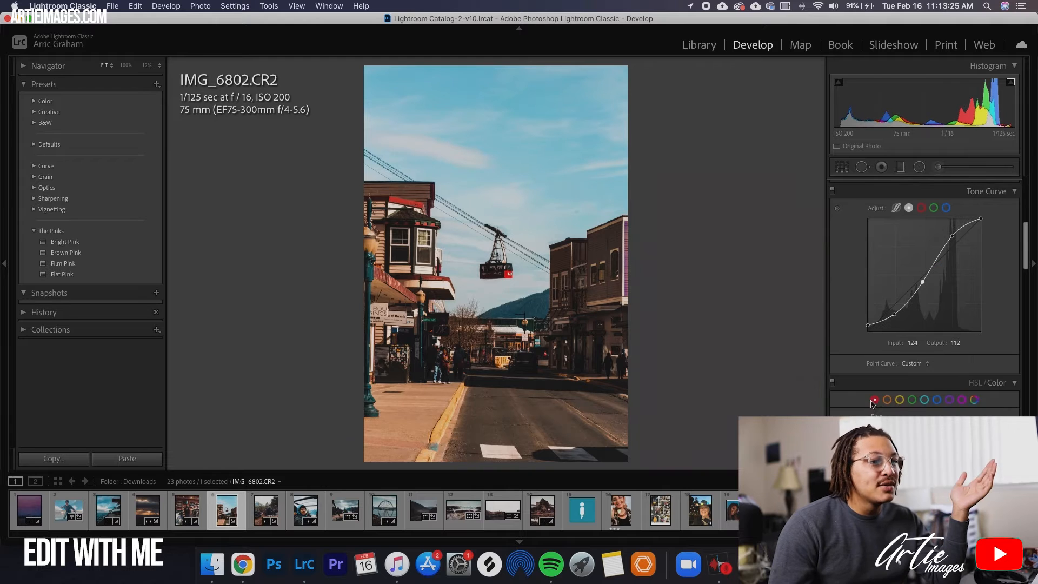
Fine-tune the basic adjustments to exposure −0.15, contrast +22, shadows +60, blacks −11, vibrance +2 and saturation −35
scroll(872, 403, "down", 2)
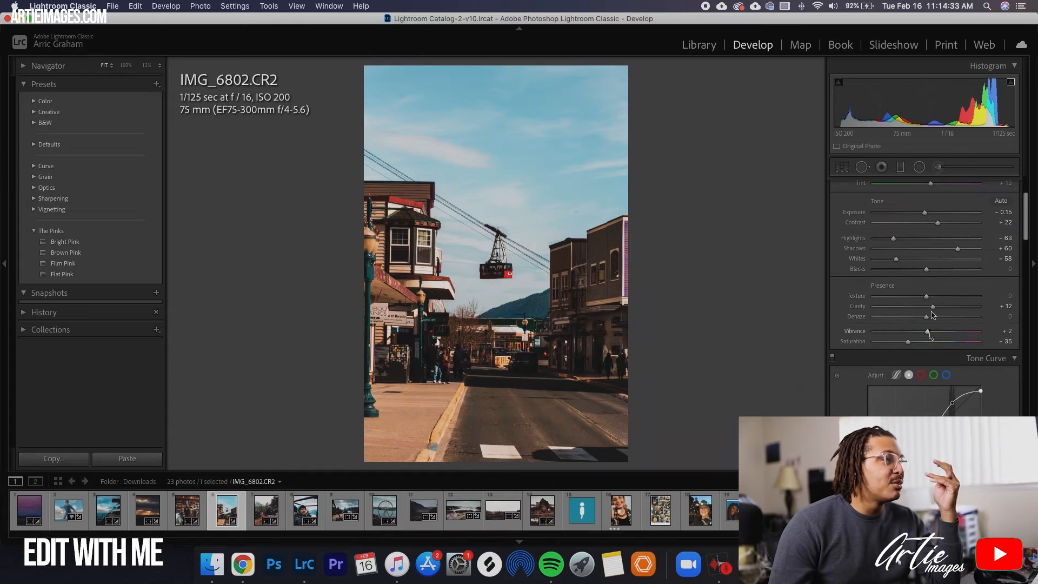
scroll(919, 285, "up", 1)
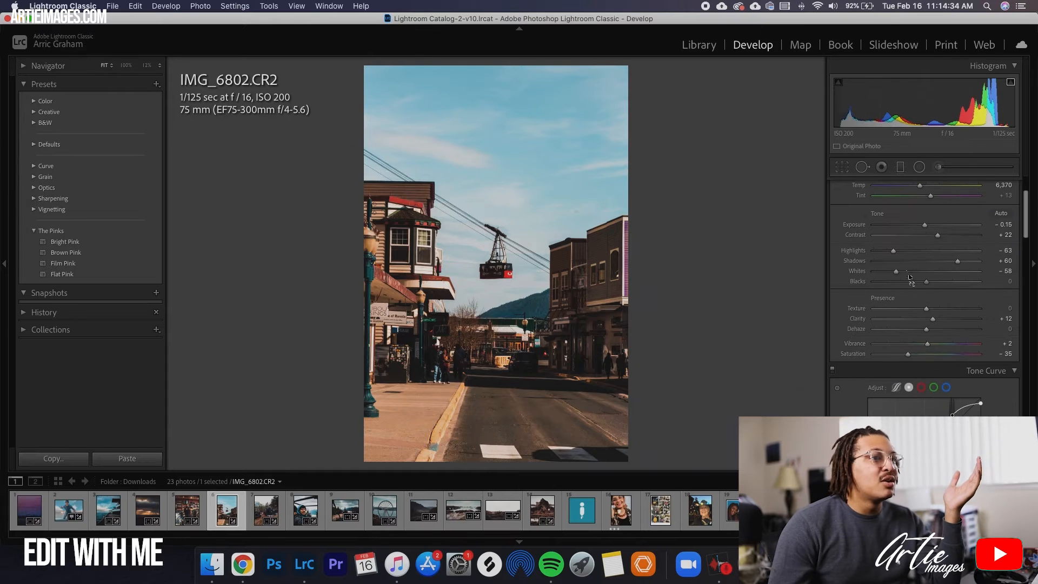
left_click(918, 283)
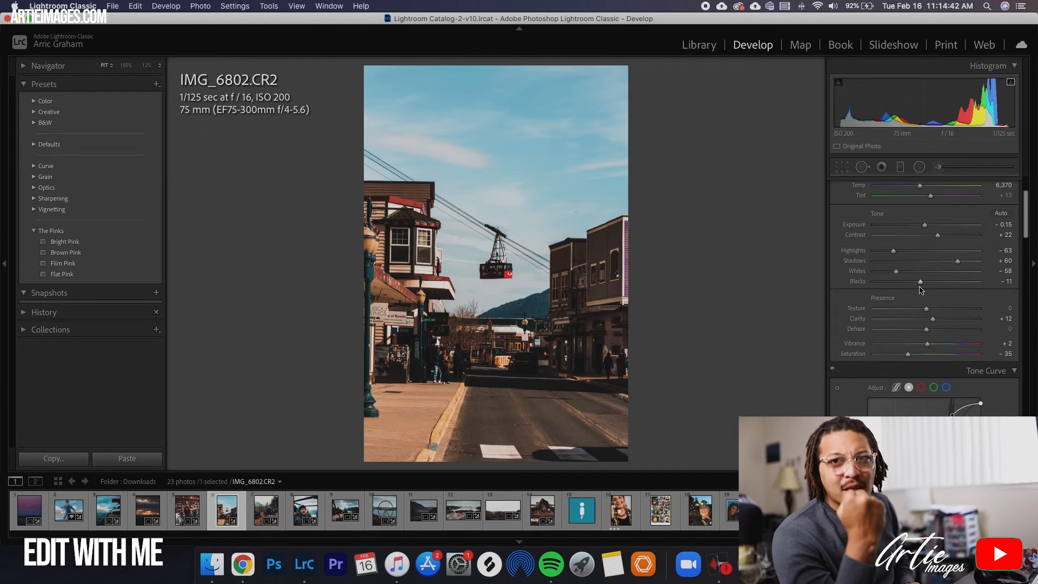
Refine the basic adjustments to contrast +34, highlights −60, shadows +63, whites −13, blacks −12 and clarity +18
left_click_drag(920, 283, 921, 283)
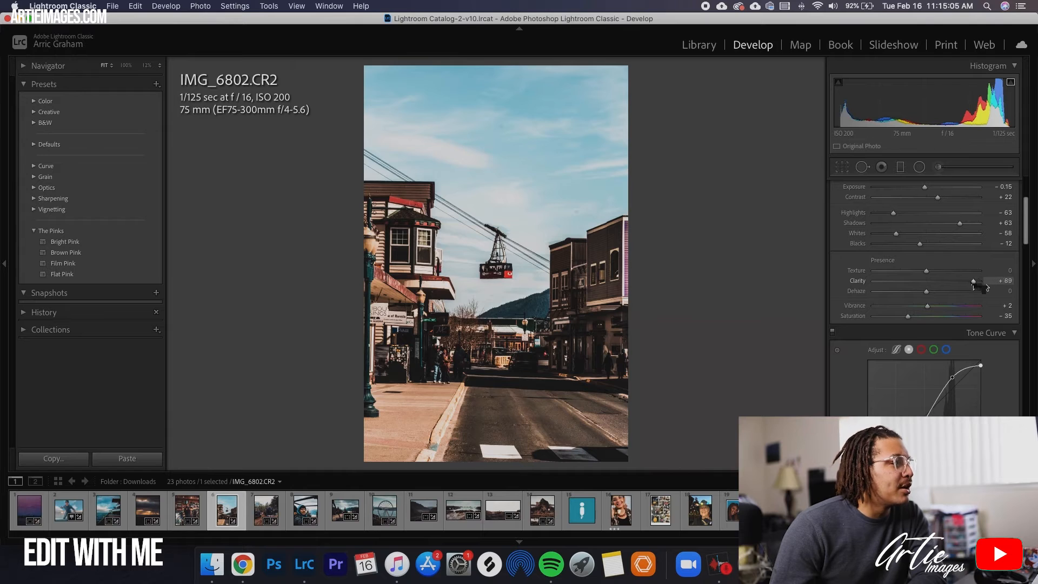
left_click_drag(973, 284, 941, 288)
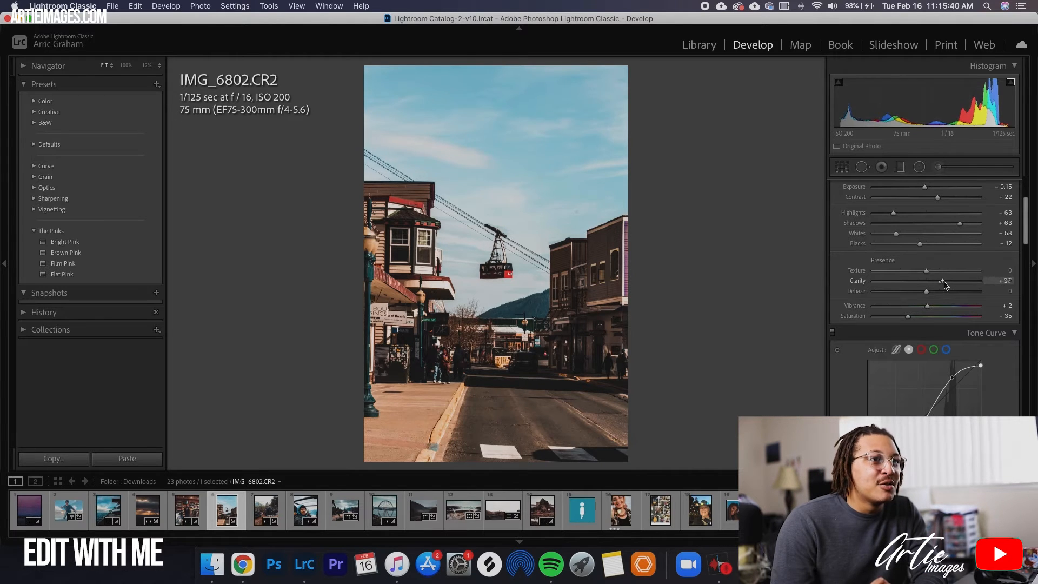
left_click_drag(942, 285, 939, 286)
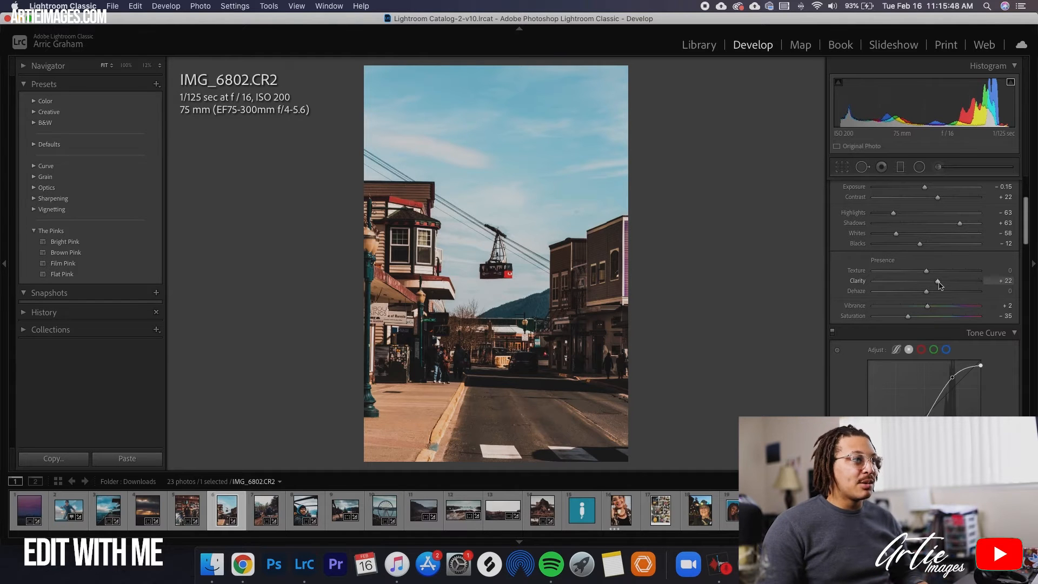
scroll(940, 285, "down", 3)
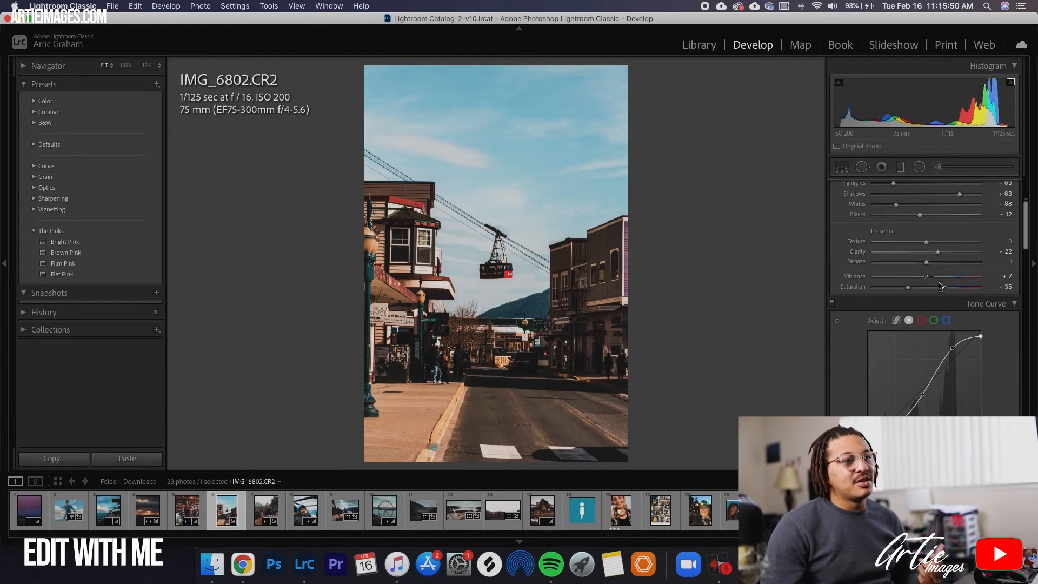
left_click_drag(943, 258, 939, 256)
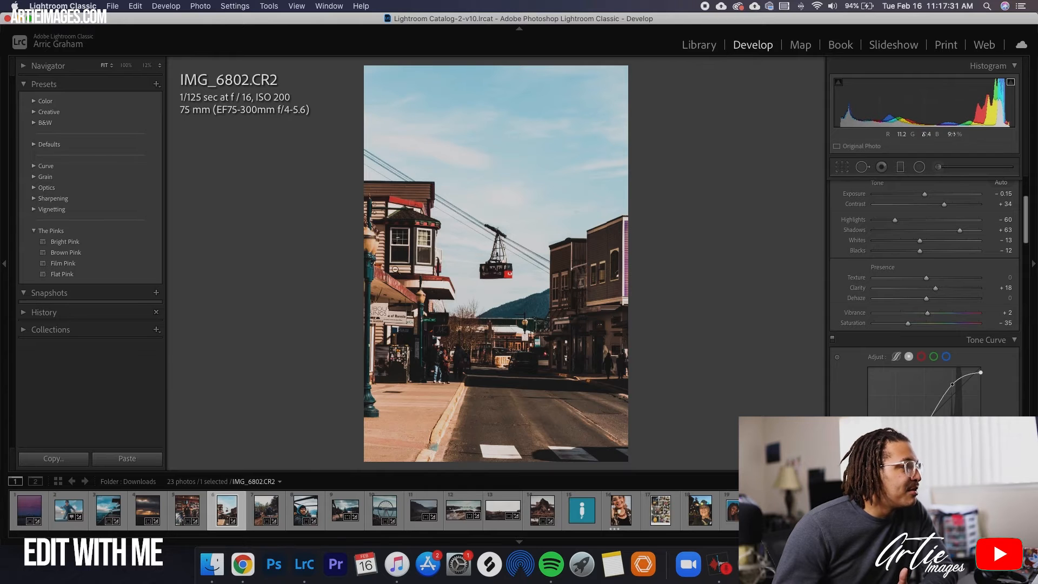
Crop the photo to the 4x5 / 8x10 aspect, trimming the upper sky, the lower road and the sidewalk-side edge
key("r")
left_click_drag(357, 265, 372, 265)
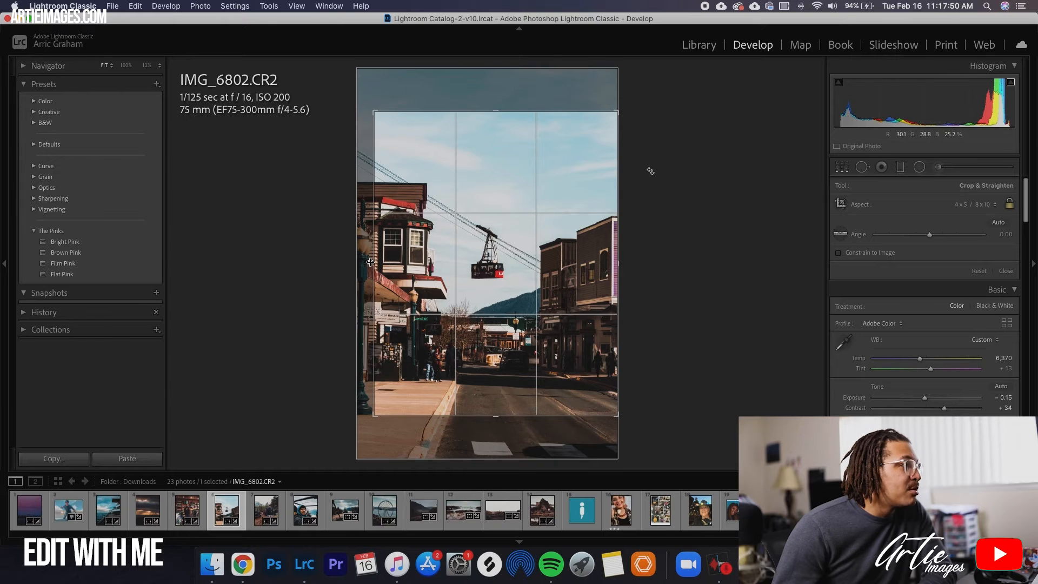
left_click(842, 167)
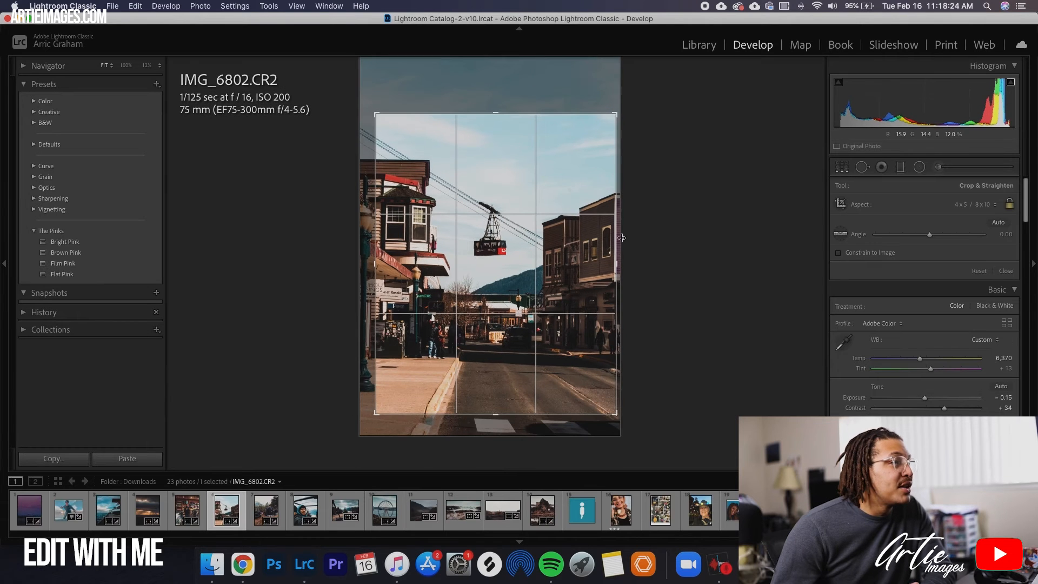
left_click_drag(616, 260, 620, 261)
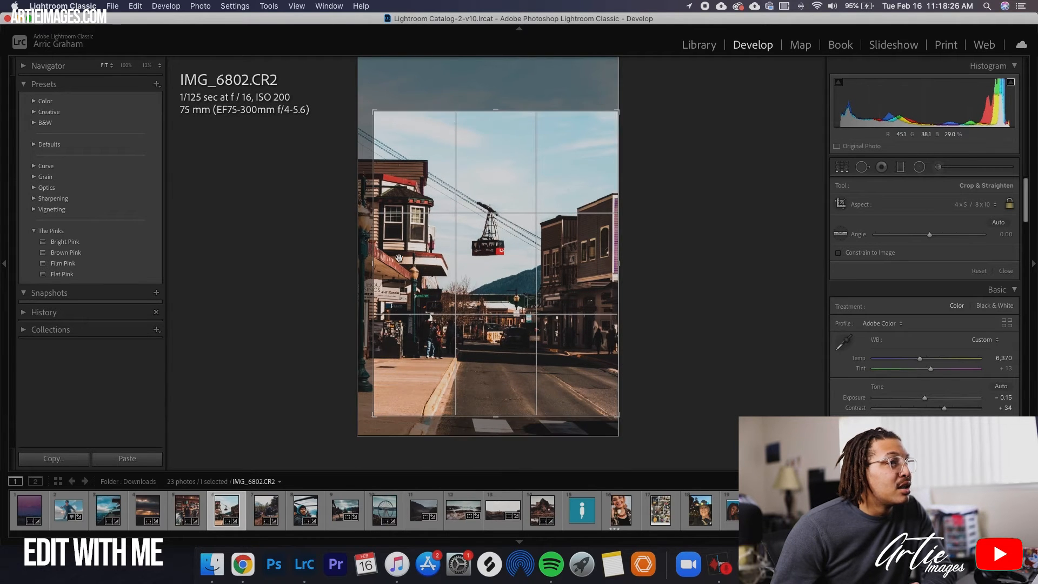
left_click_drag(374, 269, 374, 268)
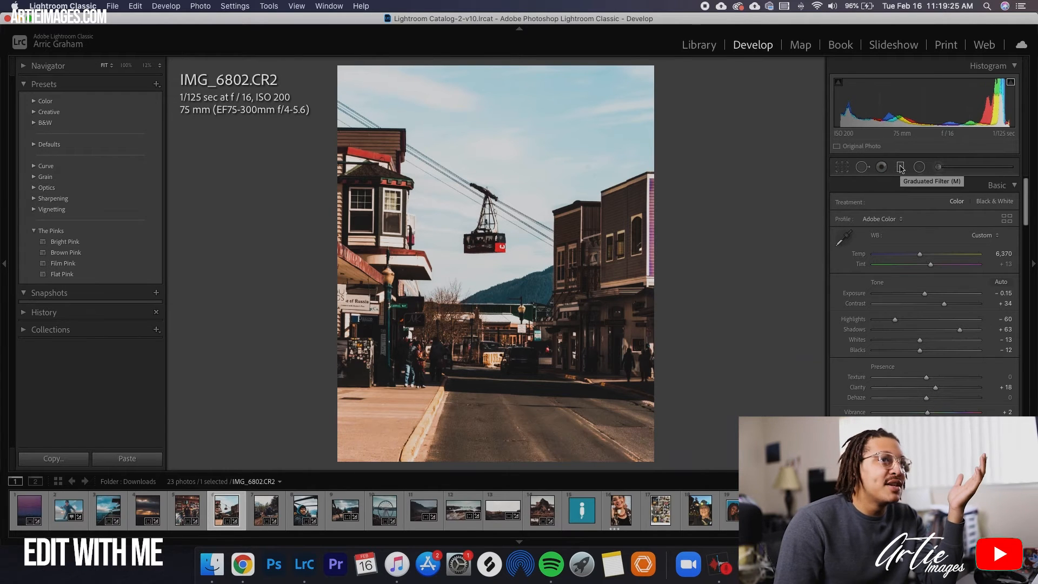
Draw a circular radial filter around the cable car with exposure 1.34
left_click(901, 168)
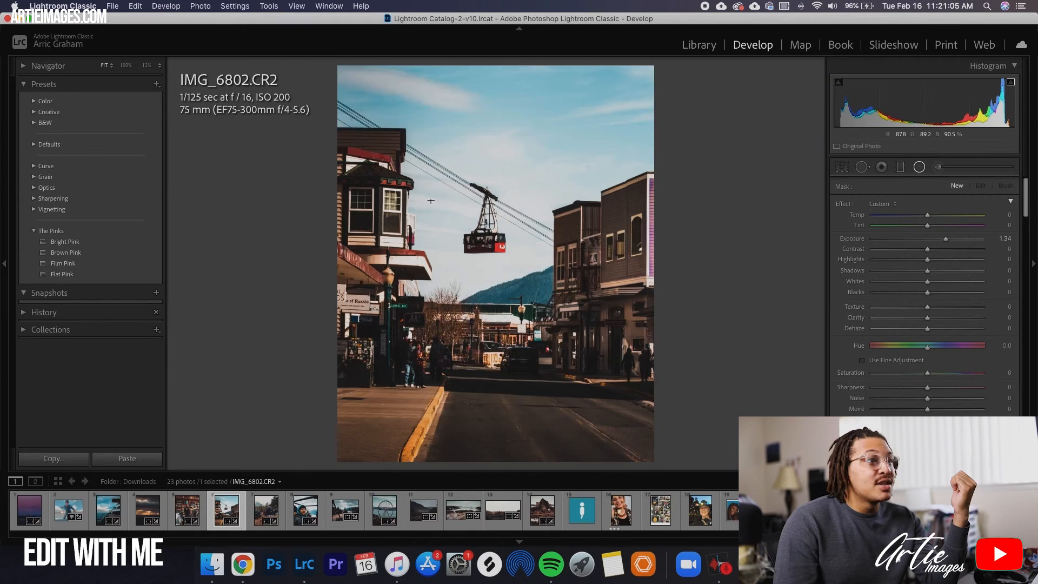
left_click_drag(419, 194, 487, 233)
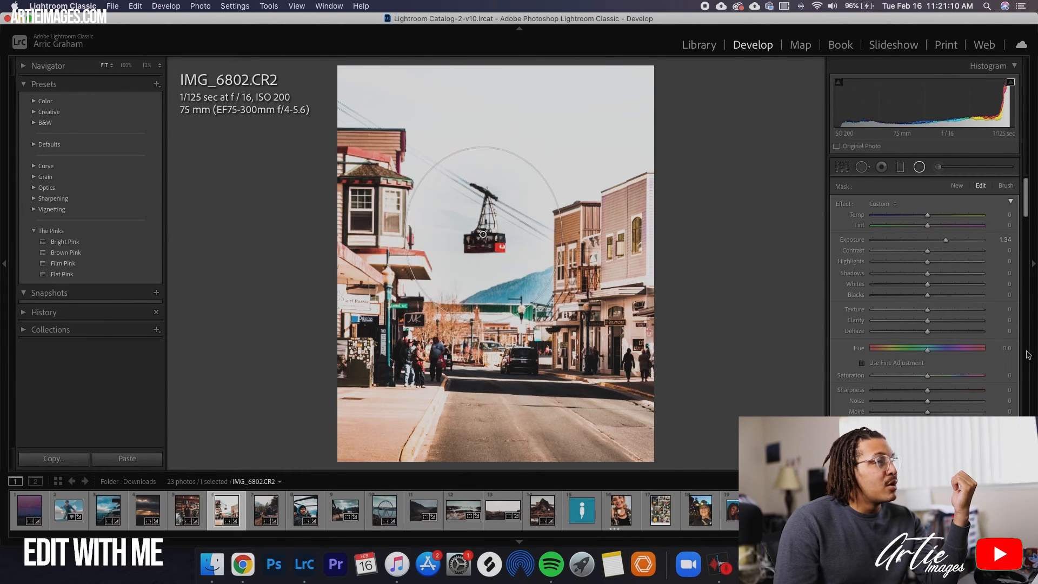
scroll(947, 366, "down", 3)
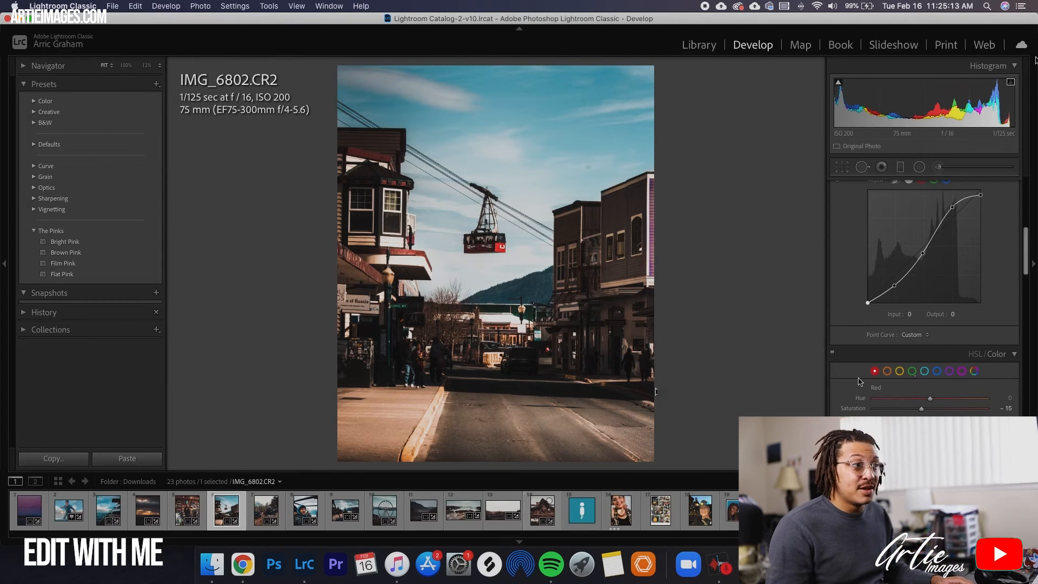
Adjust the existing brush mask on the sidewalk to temperature 39 and exposure 1.44
key("k")
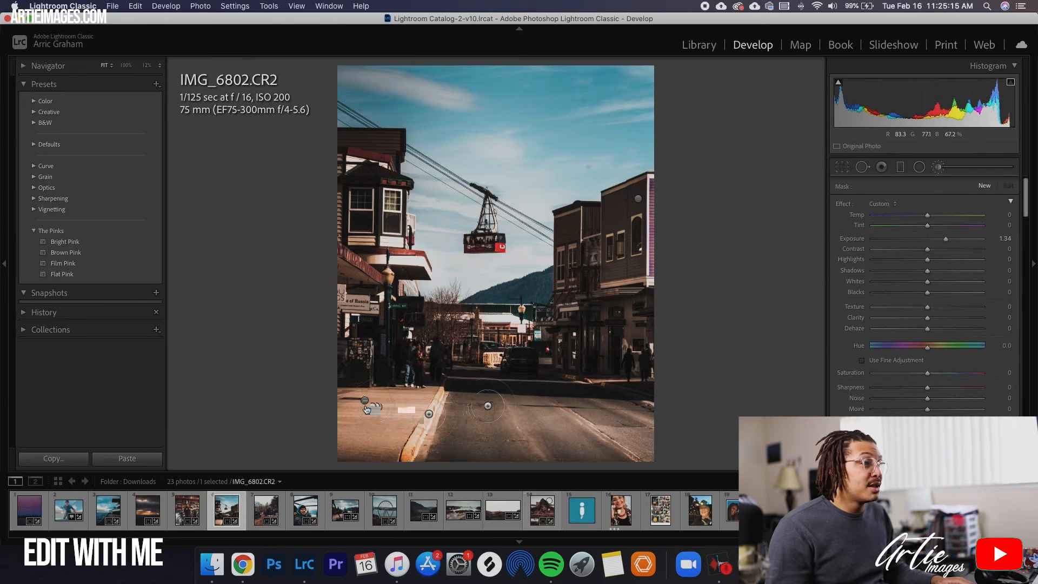
left_click(366, 402)
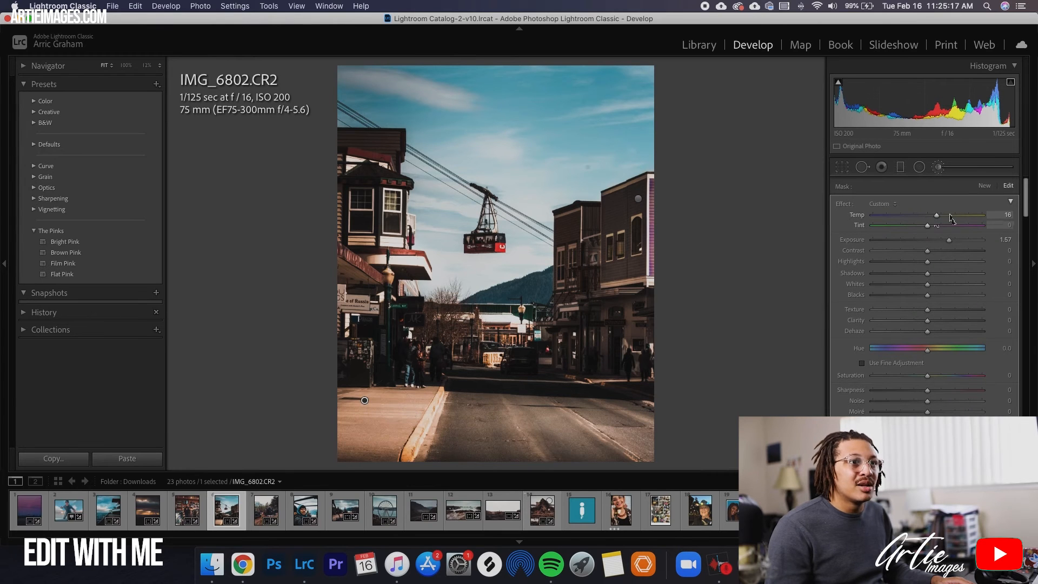
left_click_drag(958, 218, 969, 220)
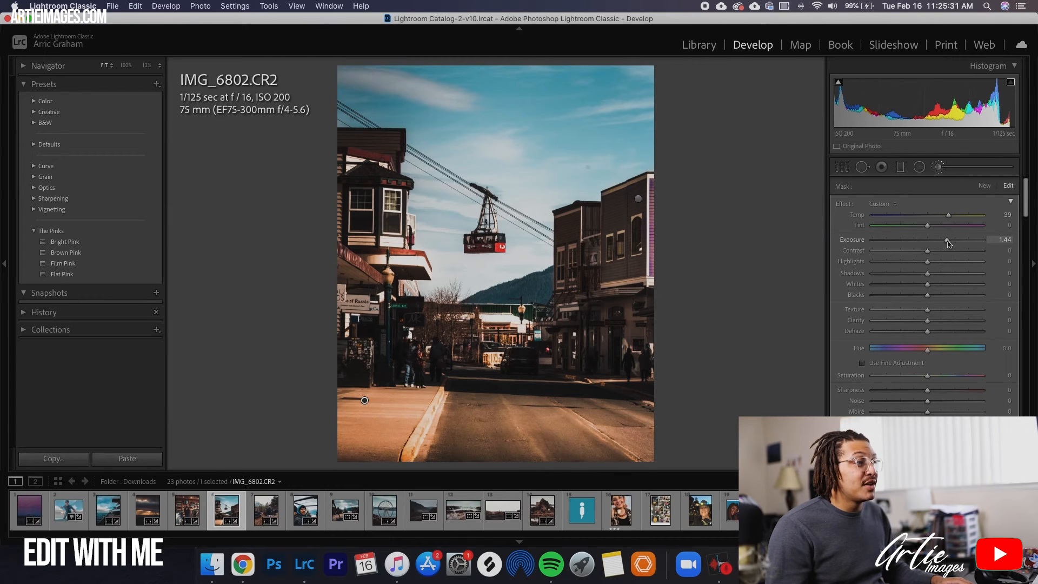
left_click(939, 167)
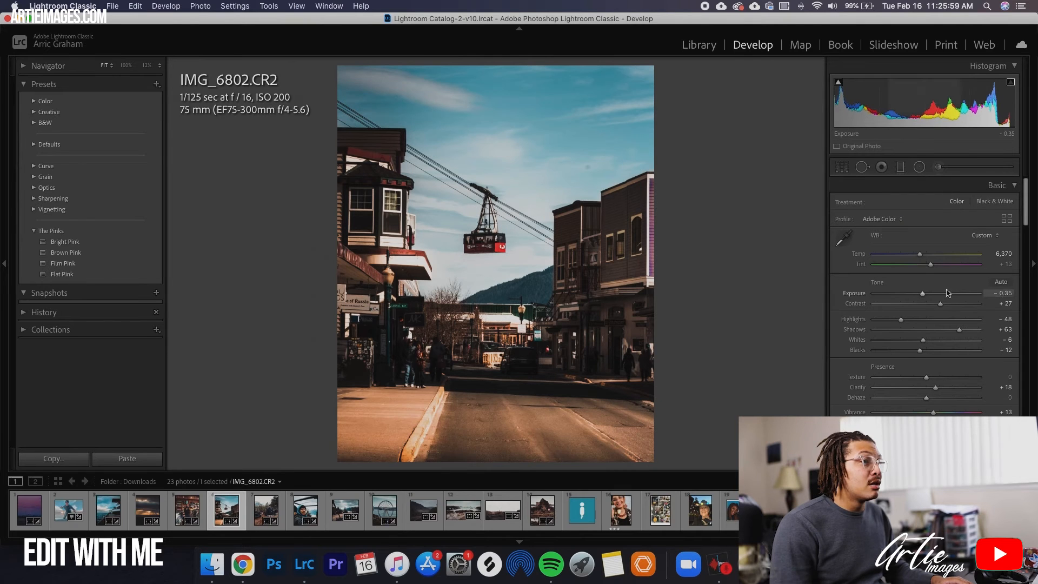
Reduce the blue color range's saturation to −64 to mute the sky
scroll(951, 306, "down", 5)
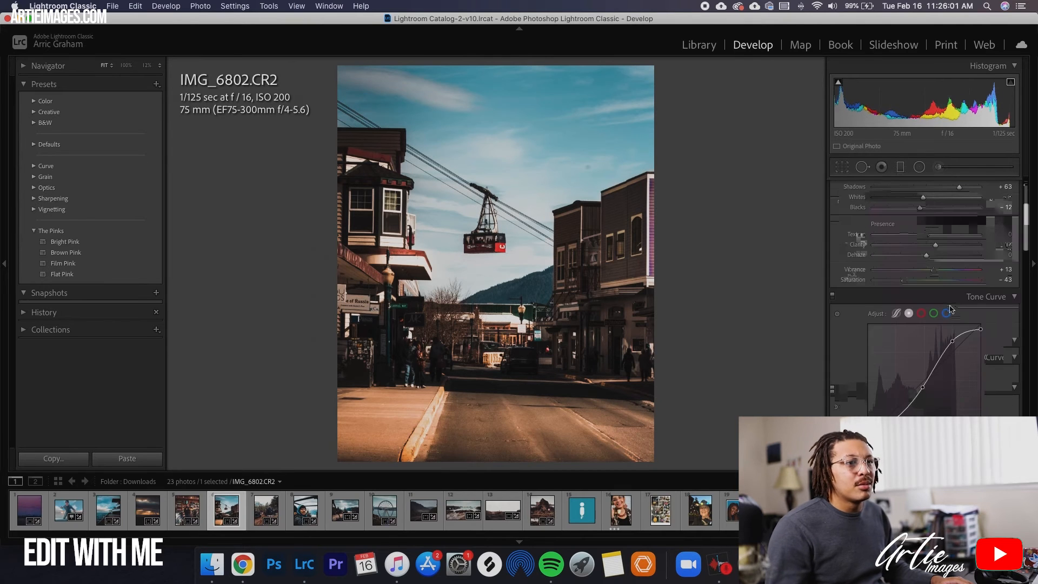
scroll(951, 309, "down", 6)
left_click(937, 349)
left_click_drag(908, 387, 901, 387)
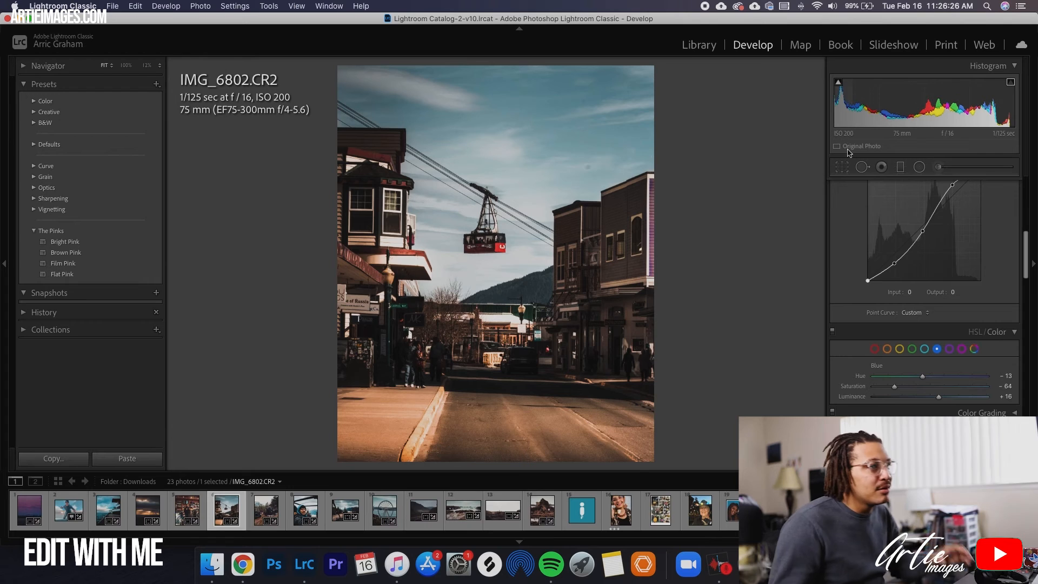
Heal two spots in the sky near the roof of the dark building with a size 75 spot removal brush
left_click(861, 167)
scroll(575, 161, "down", 3)
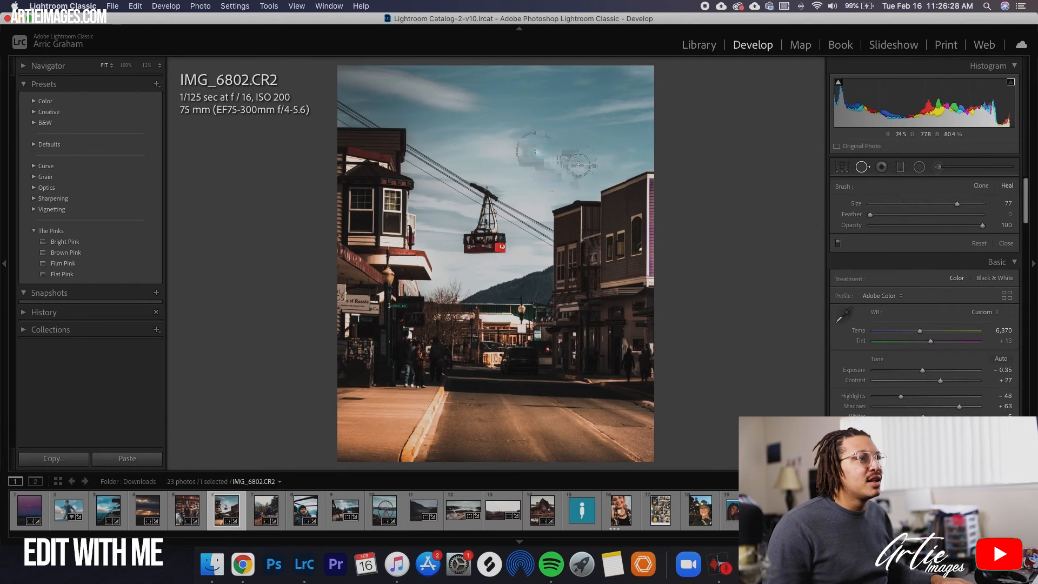
left_click(587, 167)
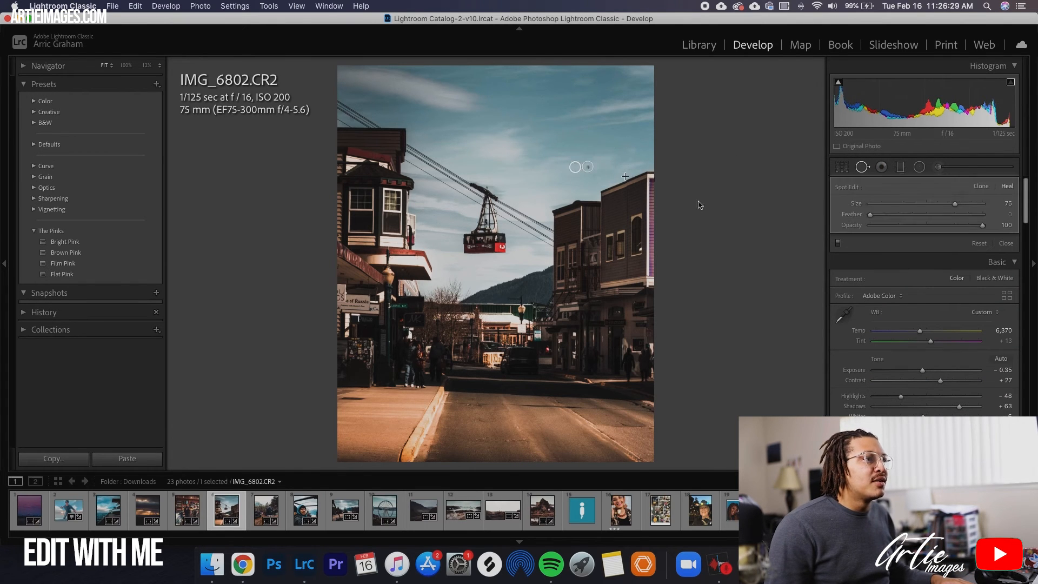
left_click(865, 168)
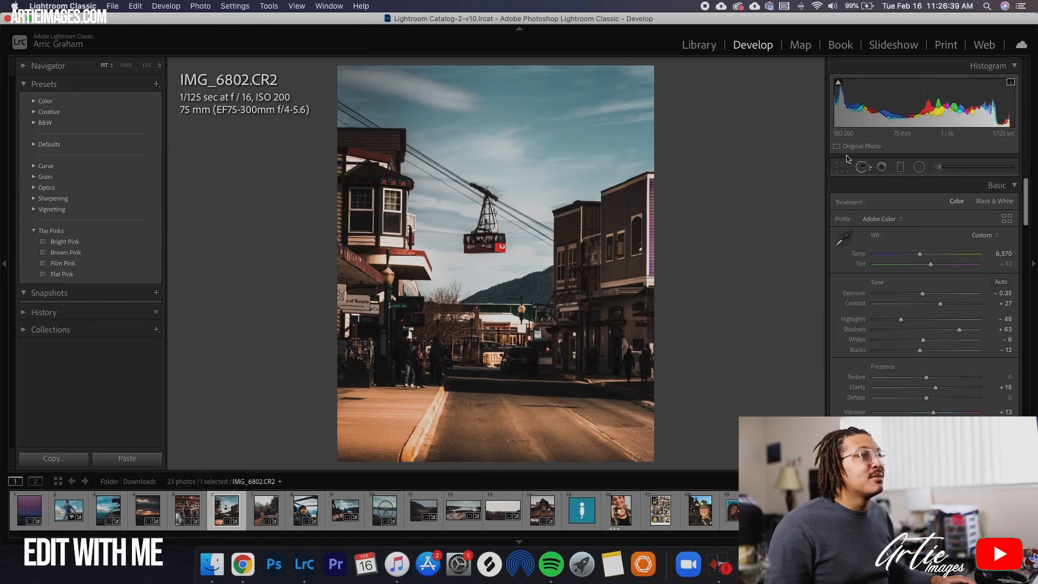
left_click(862, 167)
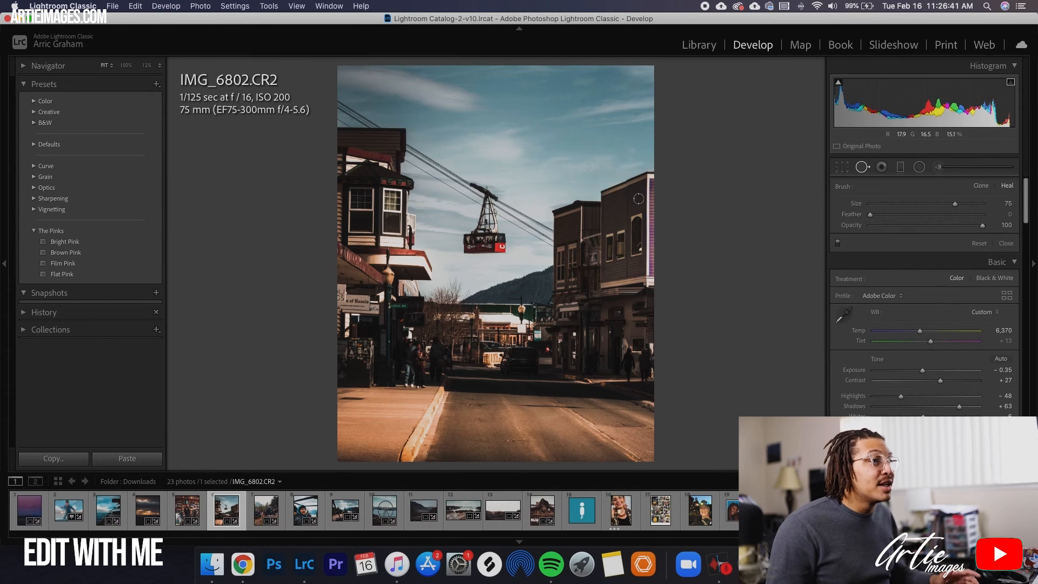
left_click(594, 177)
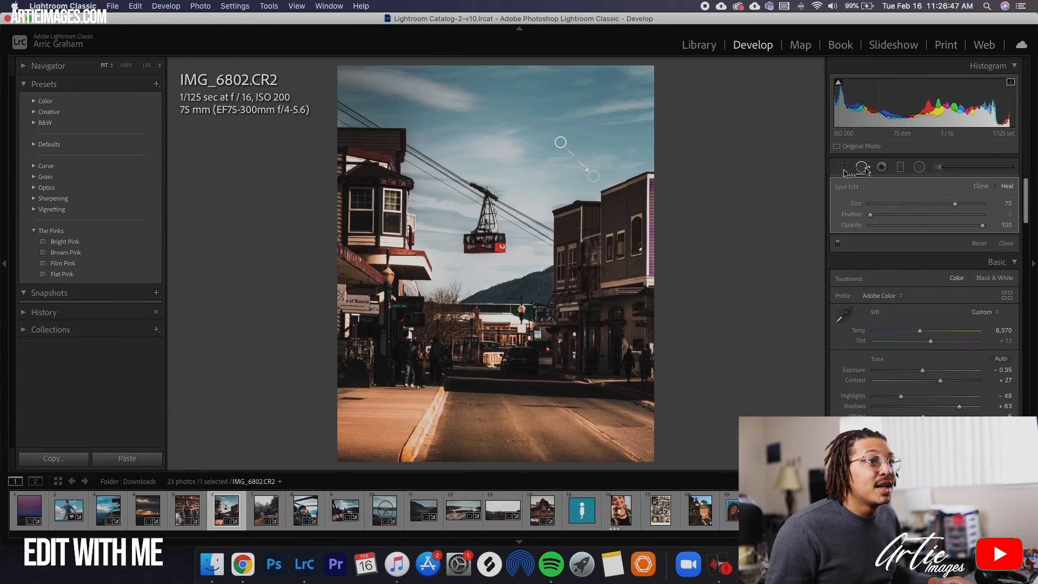
left_click(863, 167)
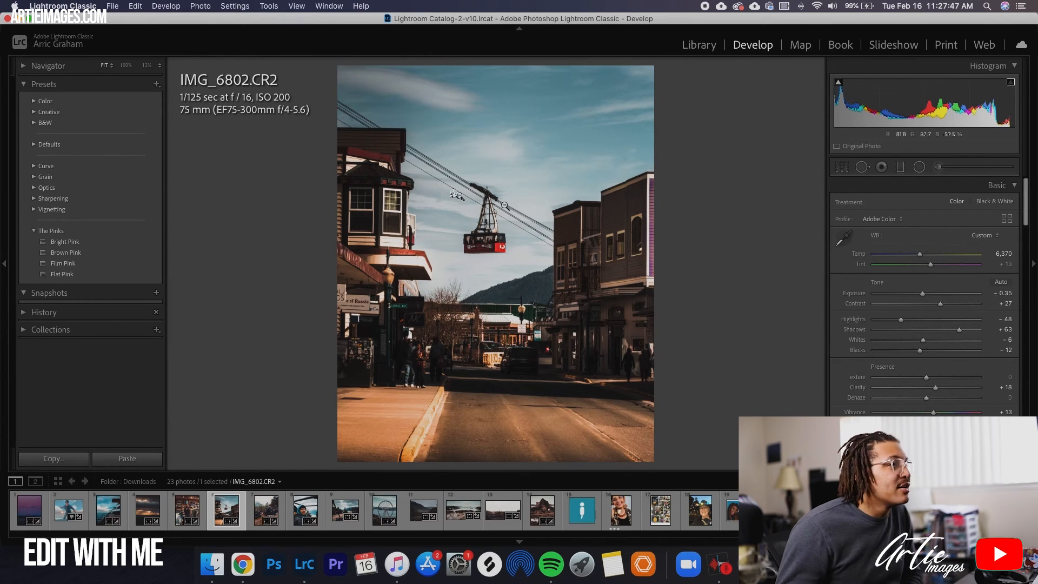
Show the photo's before version to compare it with the finished edit
key("backslash")
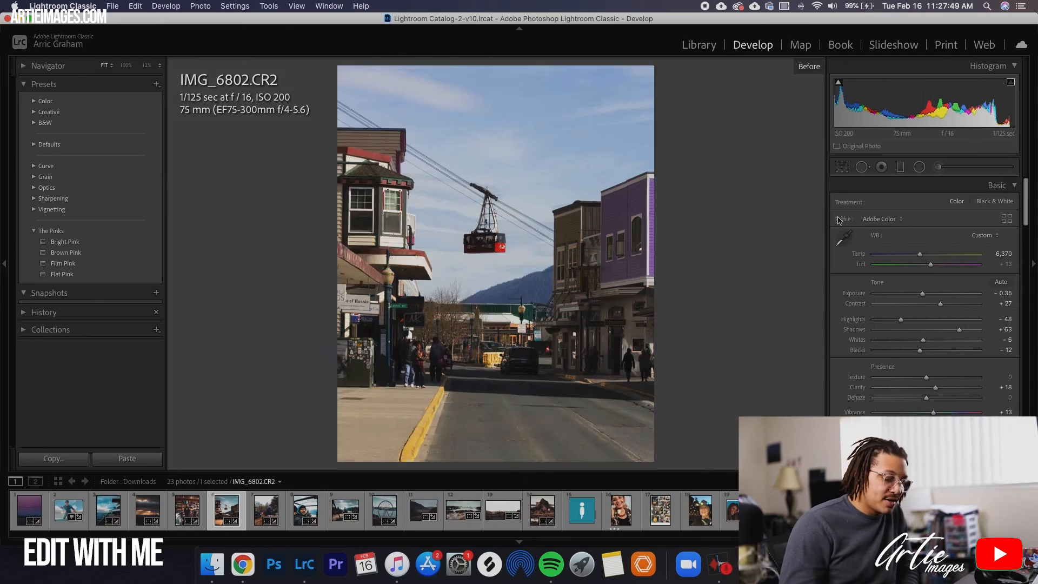